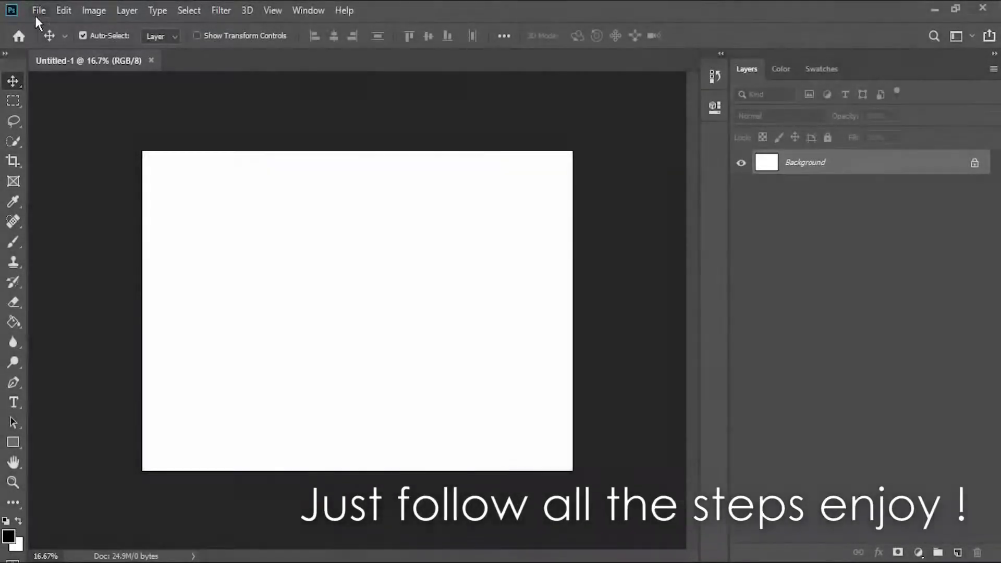
Step: Embed Full-Front-T-shirt--Design1 in the canvas, scaled to 5.71% and placed at the left
click(37, 11)
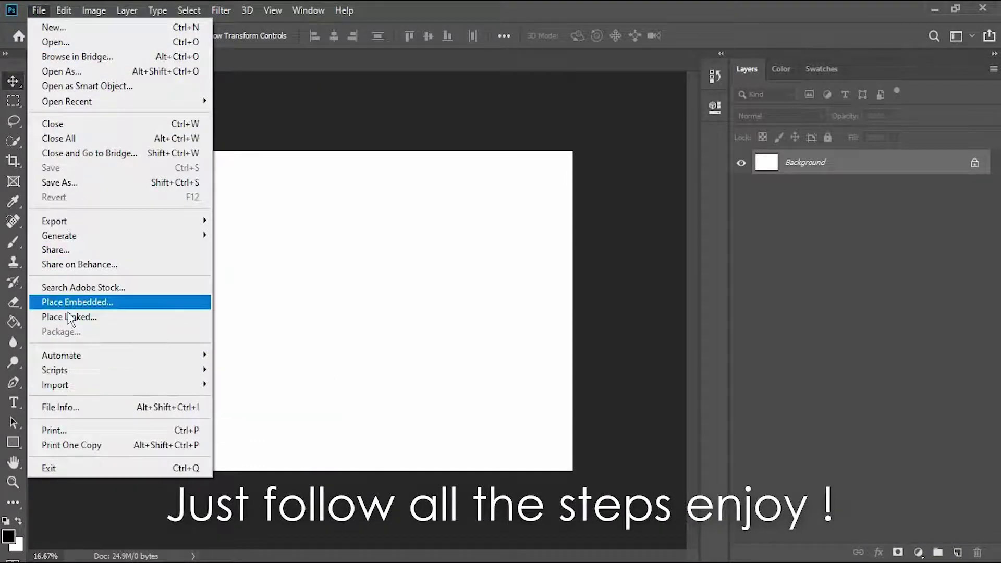
click(198, 301)
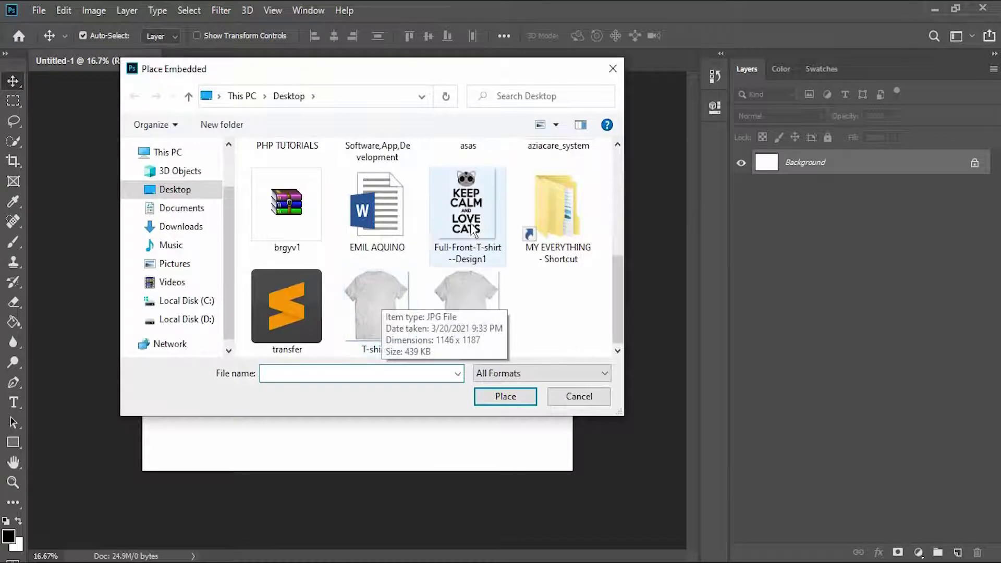
double_click(480, 208)
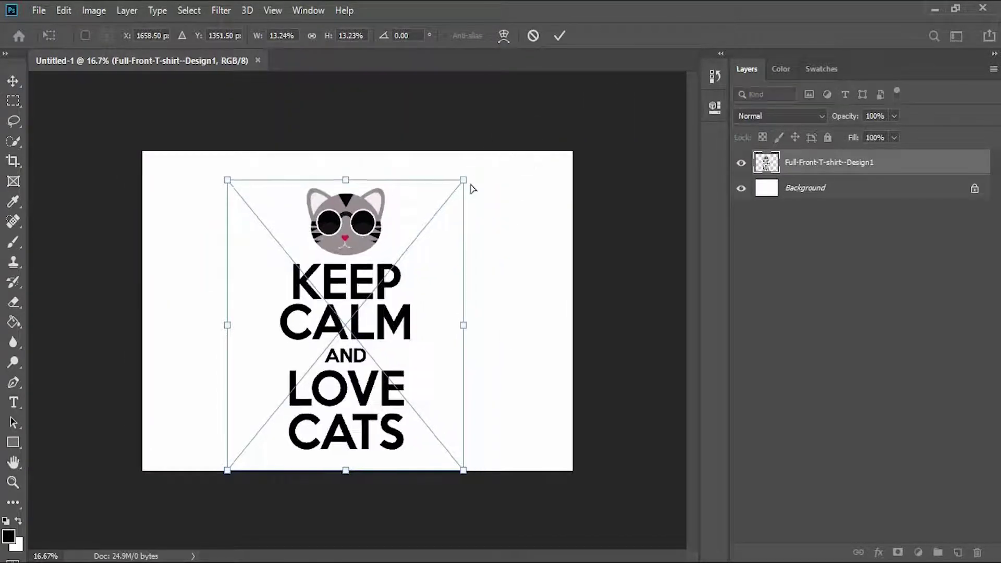
mouse_move(487, 150)
mouse_down()
mouse_move(401, 239)
mouse_move(374, 319)
mouse_move(331, 332)
mouse_up()
drag(279, 375, 206, 294)
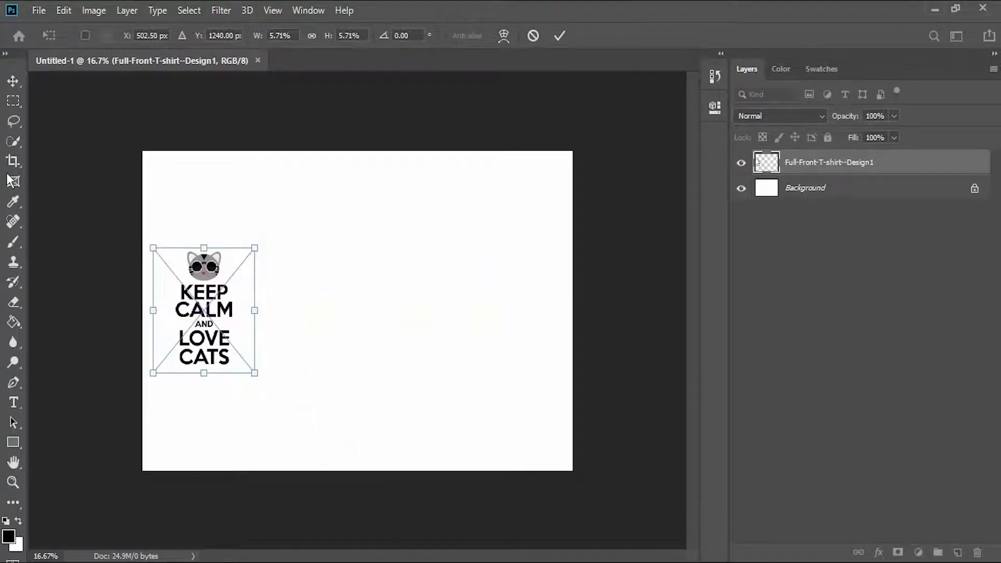
key(Return)
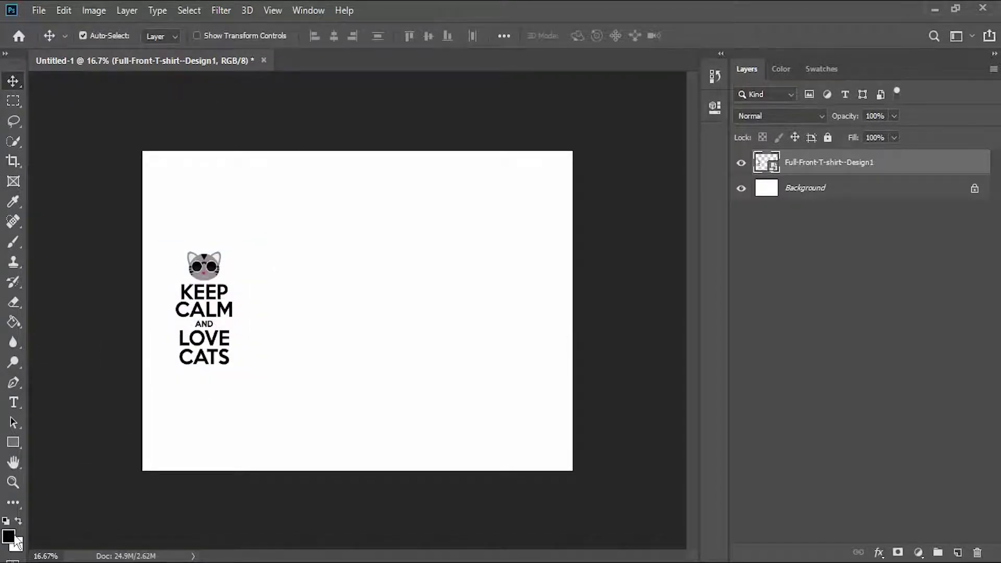
Step: Set the foreground colour to hex a9a9a9
click(14, 537)
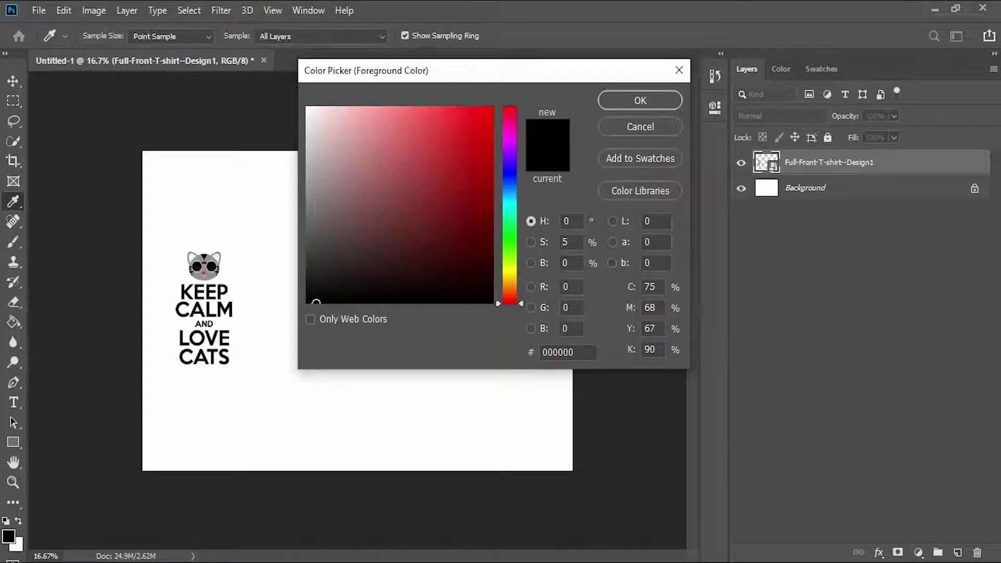
double_click(558, 352)
text(a9a9a9)
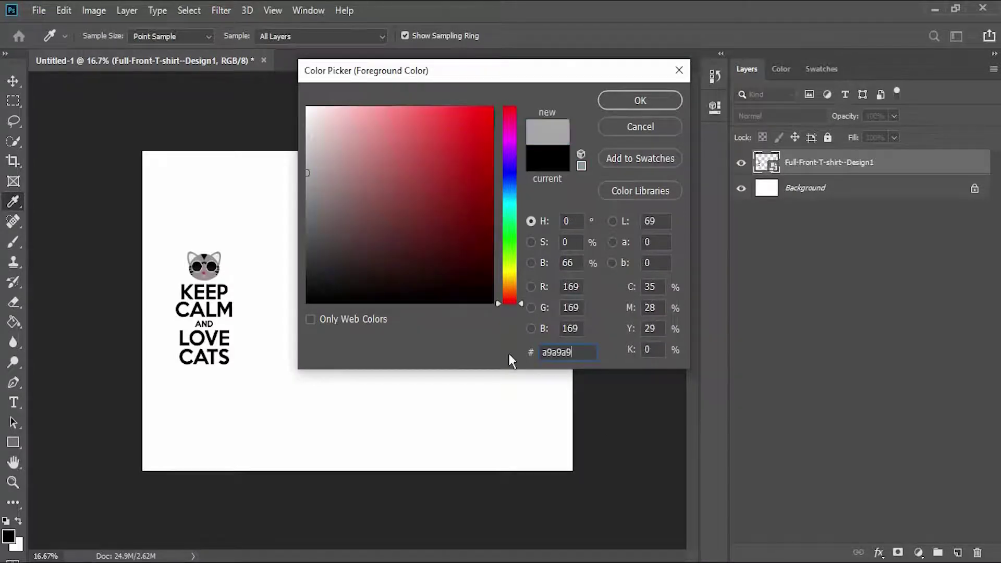
click(632, 101)
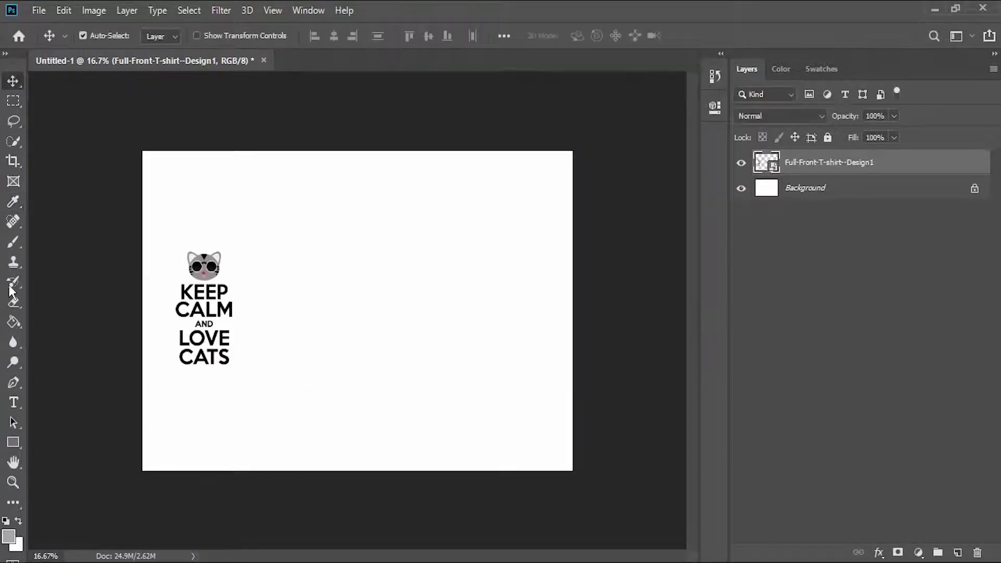
Step: Fill the white Background layer with the grey using the Paint Bucket
click(14, 322)
click(834, 190)
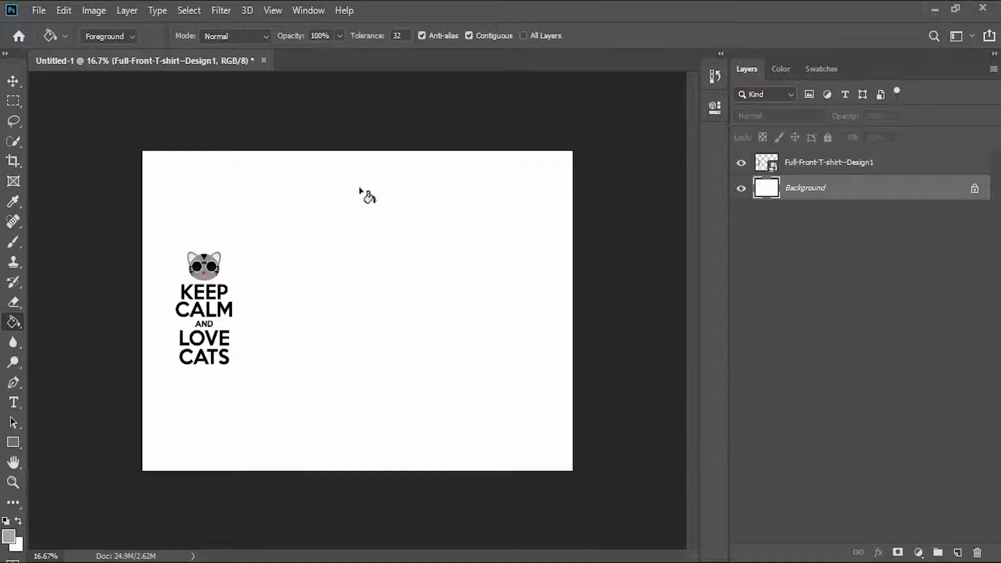
click(409, 219)
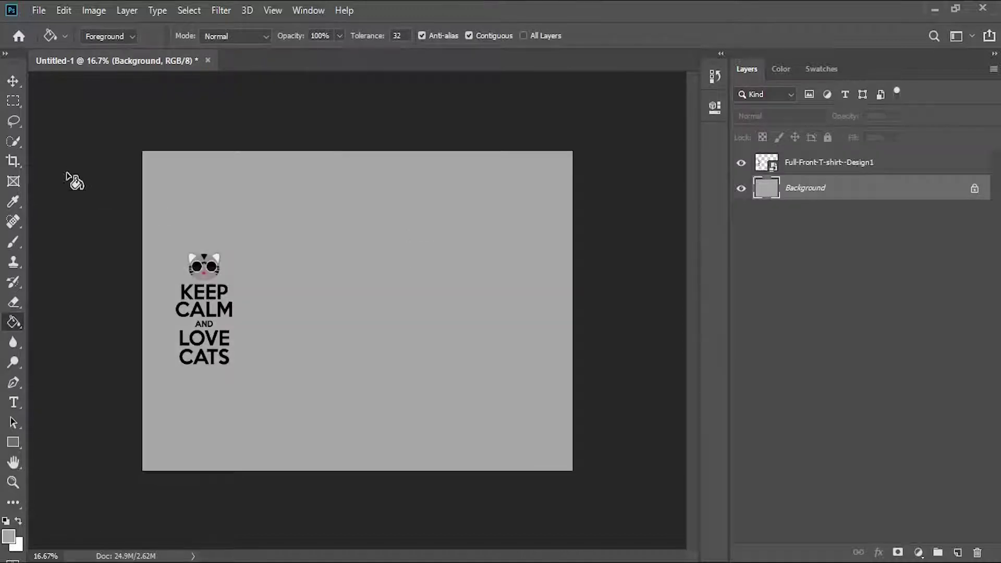
click(40, 18)
Step: Embed the blank white T-shirt image, nudged slightly left and up
click(89, 301)
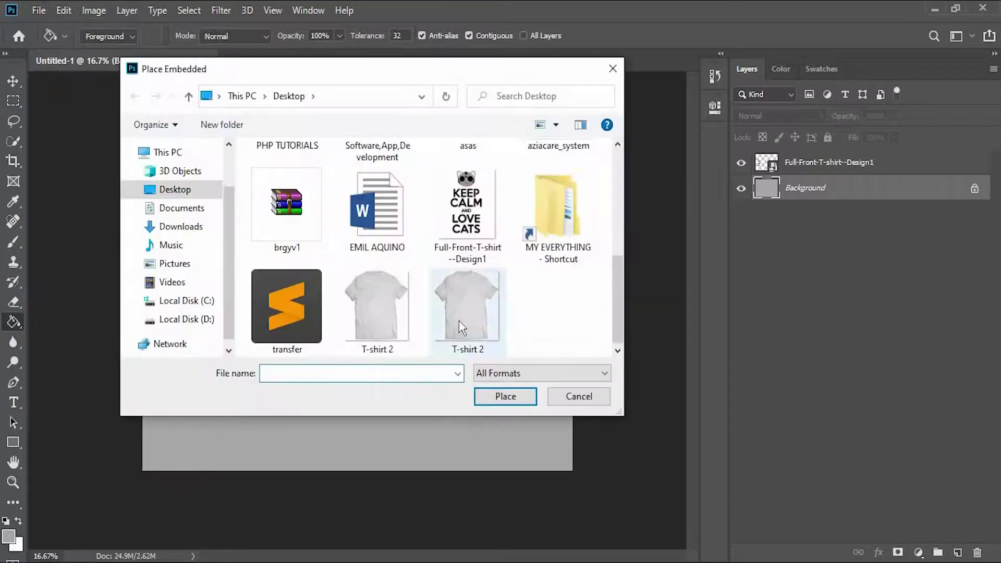
double_click(459, 321)
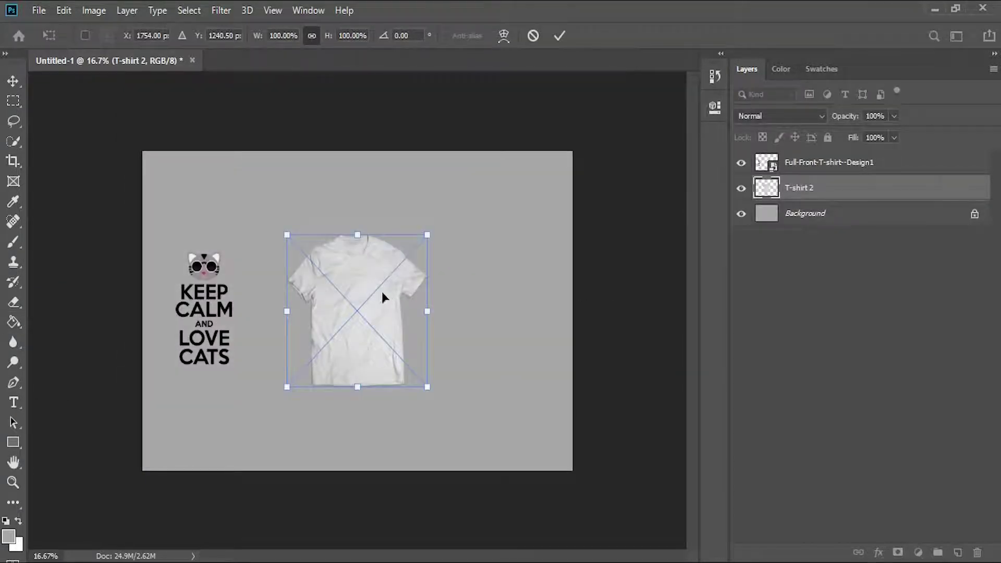
drag(384, 292, 319, 272)
key(Return)
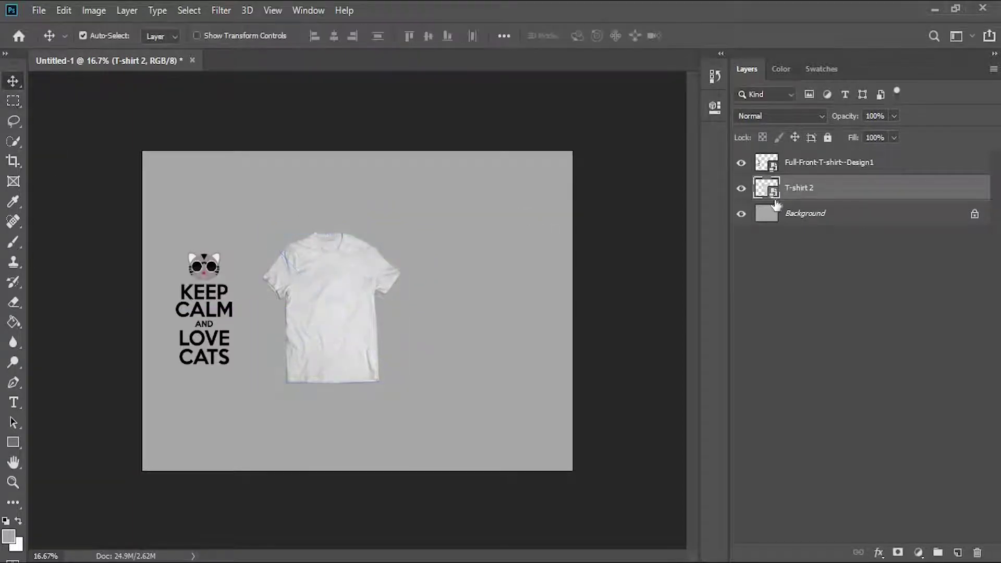
Step: Duplicate the shirt, name the layers T-shirt 1 and T-shirt 2, and move the copy right
key(ctrl+j)
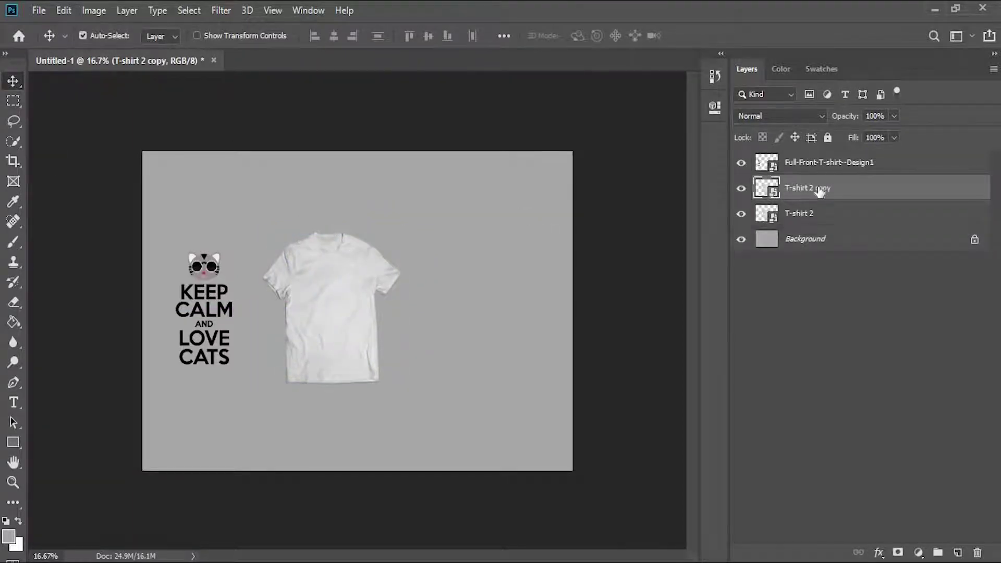
double_click(819, 189)
click(834, 187)
double_click(813, 214)
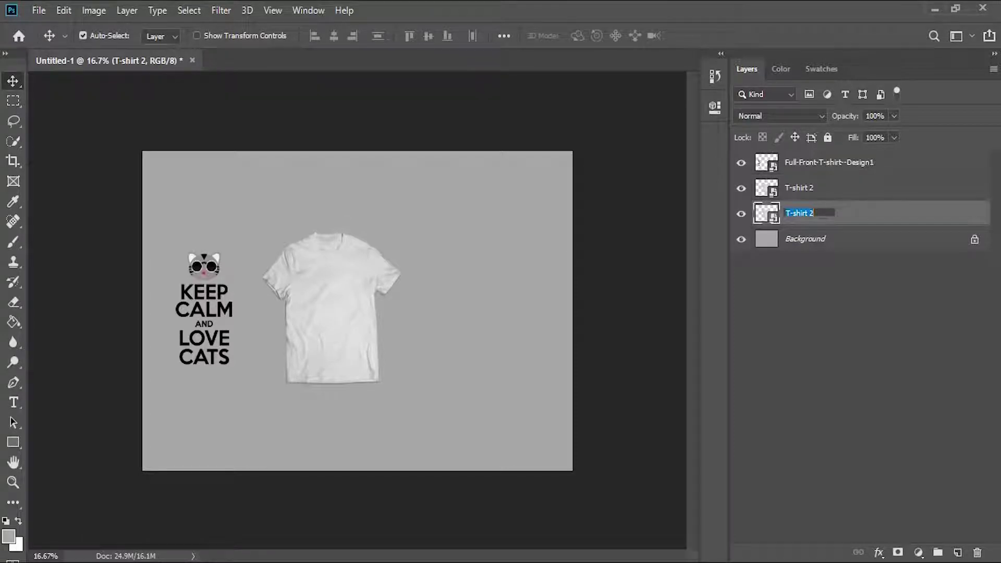
click(813, 213)
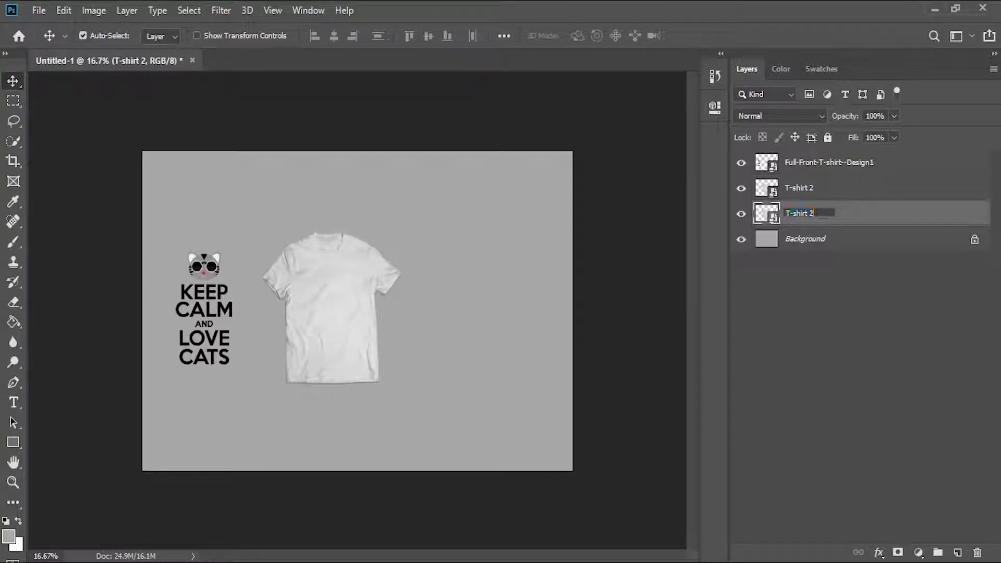
text(1)
click(491, 242)
drag(345, 300, 496, 304)
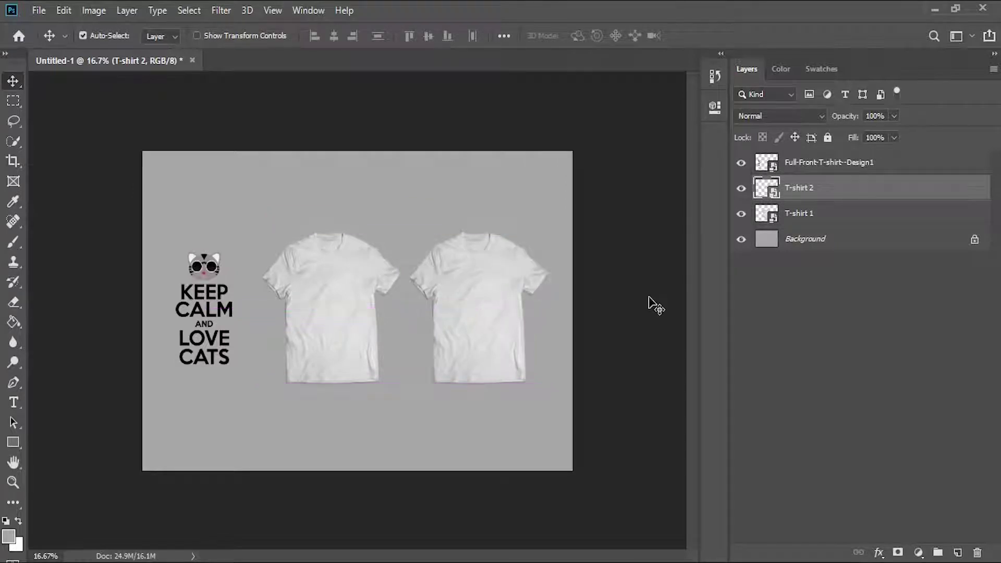
Step: Duplicate the T-shirt 2 layer into a layer named shadow 2
click(815, 192)
key(ctrl+j)
double_click(813, 189)
text(s)
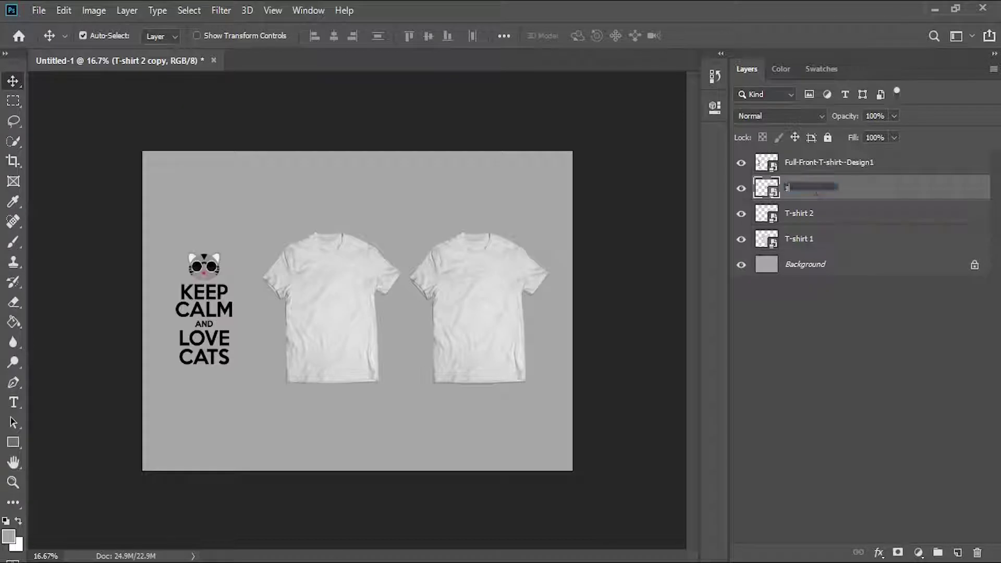
text(hadow 2)
key(Return)
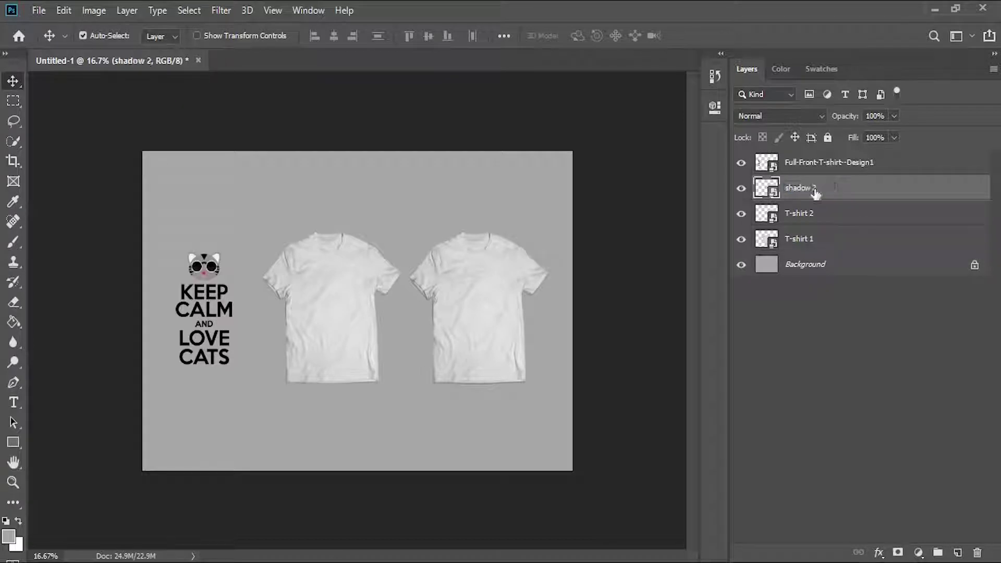
Step: Duplicate the T-shirt 1 layer into a layer named shadow 1
click(820, 241)
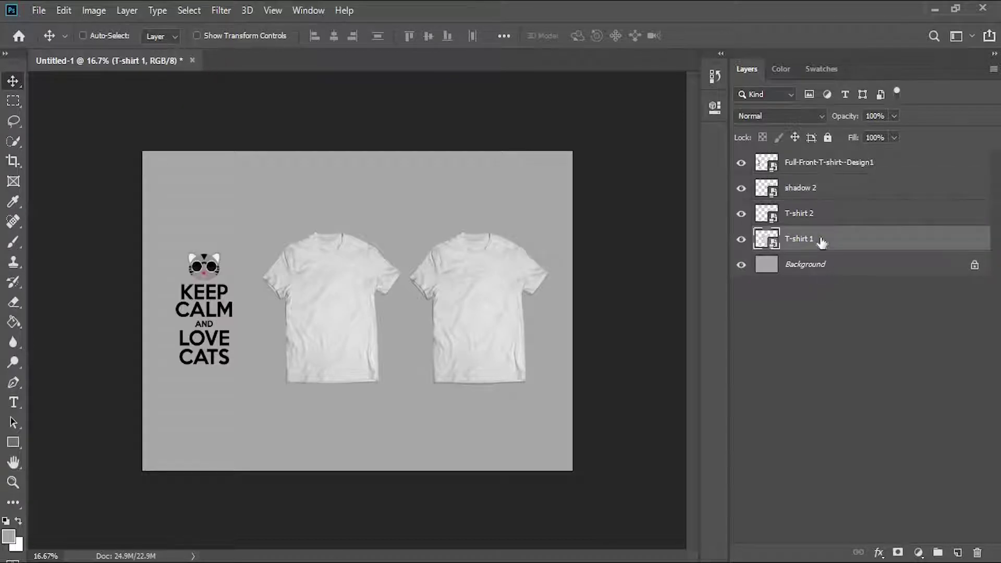
key(ctrl+j)
key(BackSpace)
text(shadow)
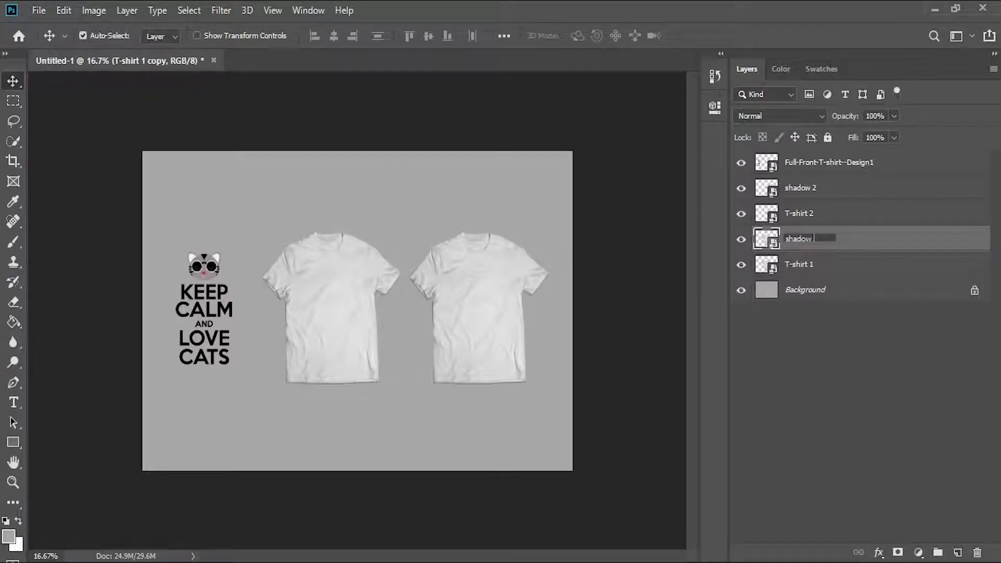
text(3)
key(Return)
double_click(805, 239)
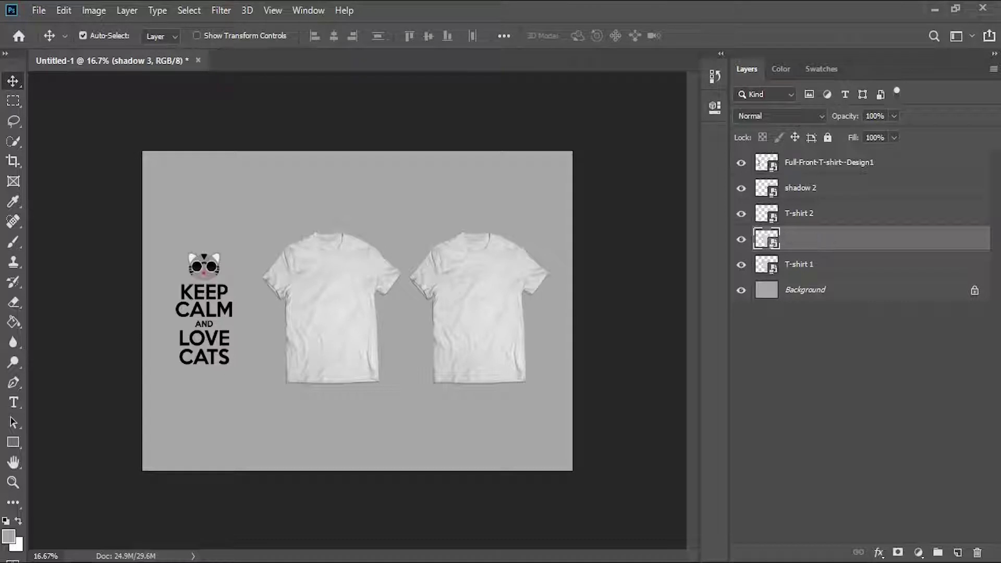
key(BackSpace)
text(1)
key(Return)
Step: Set shadow 1 and shadow 2 to Linear Burn and move shadow 1 above T-shirt 2
click(799, 116)
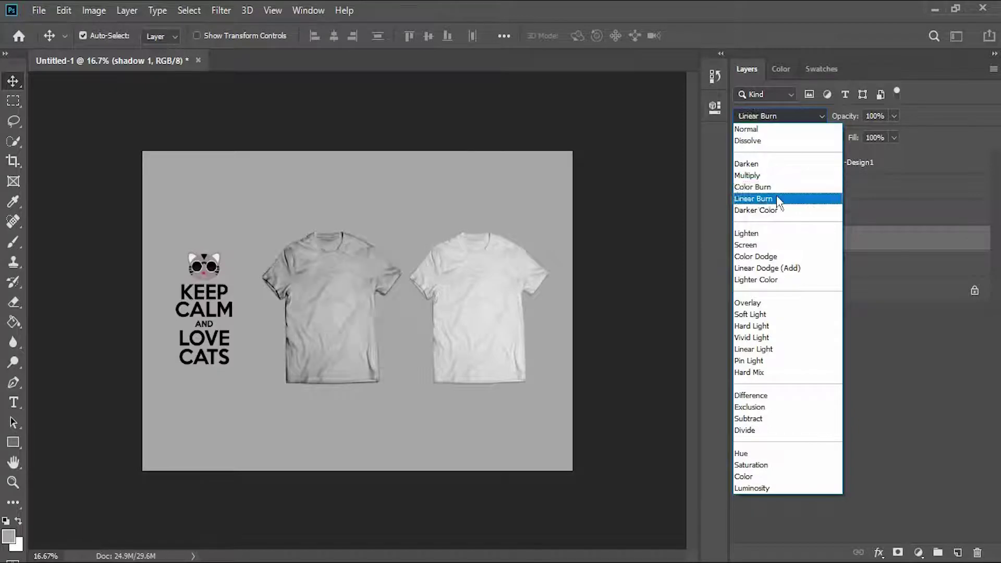
click(777, 199)
click(830, 188)
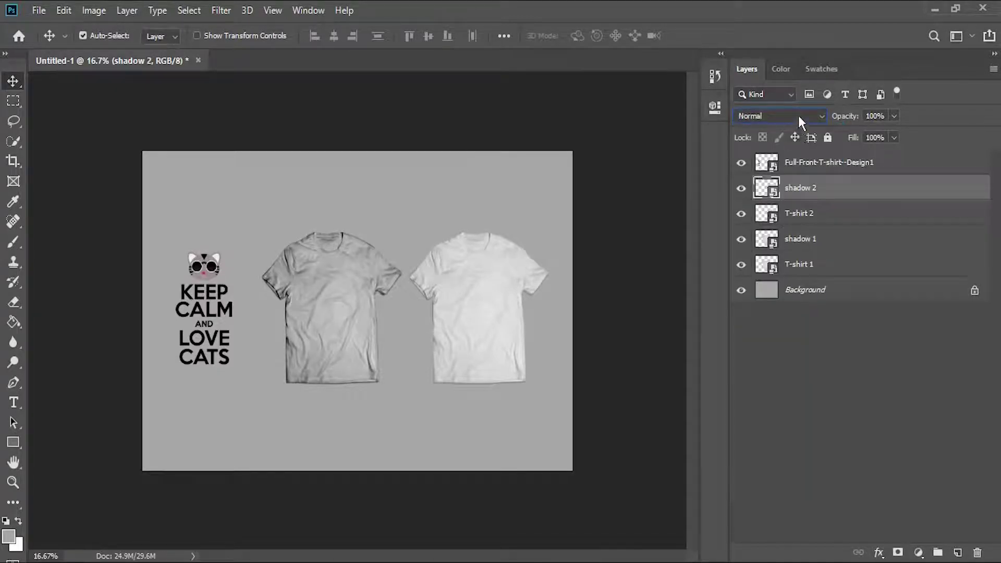
click(798, 116)
click(789, 199)
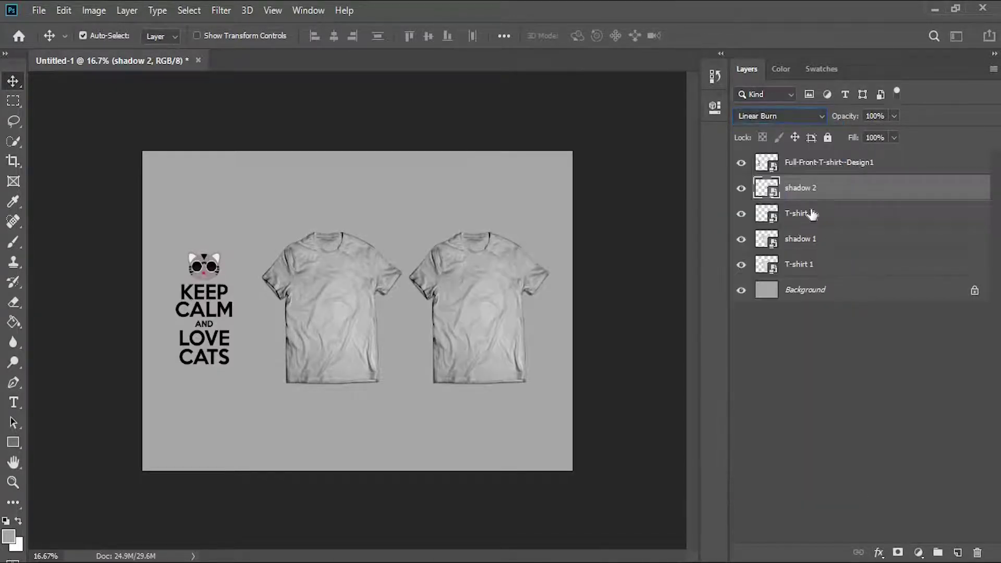
drag(823, 240, 836, 199)
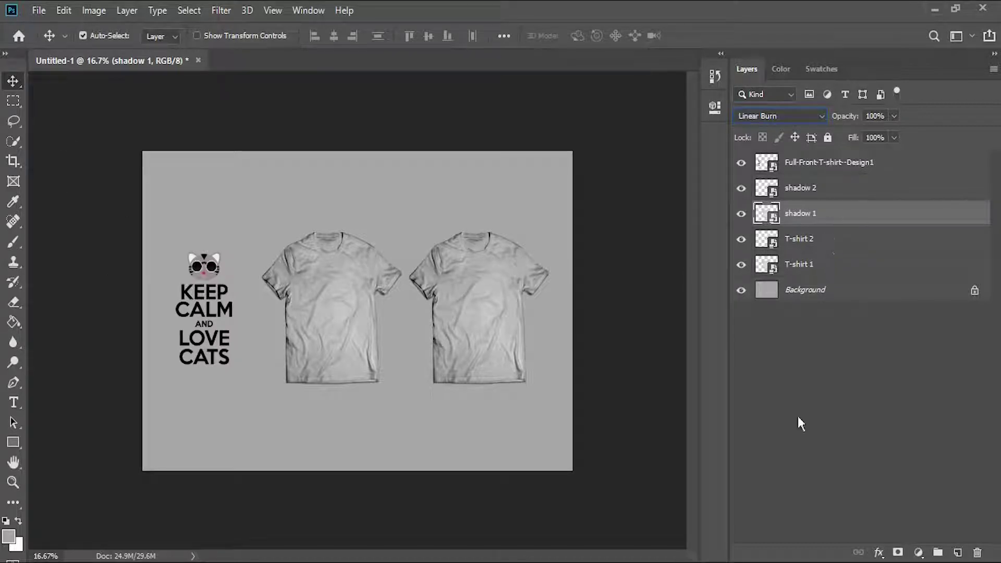
click(834, 240)
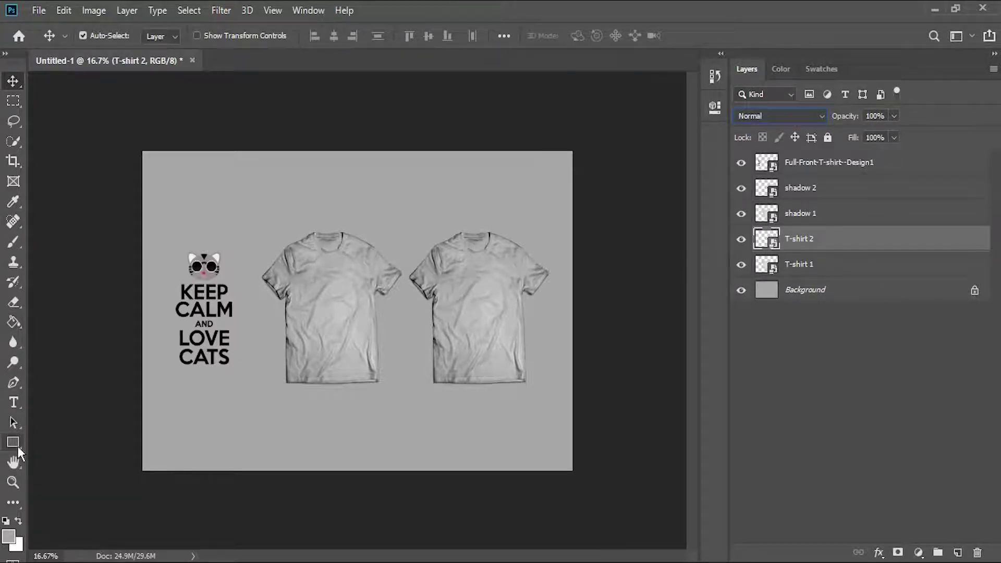
Step: Draw a rectangle over the right shirt, named t shirt color 2
click(13, 442)
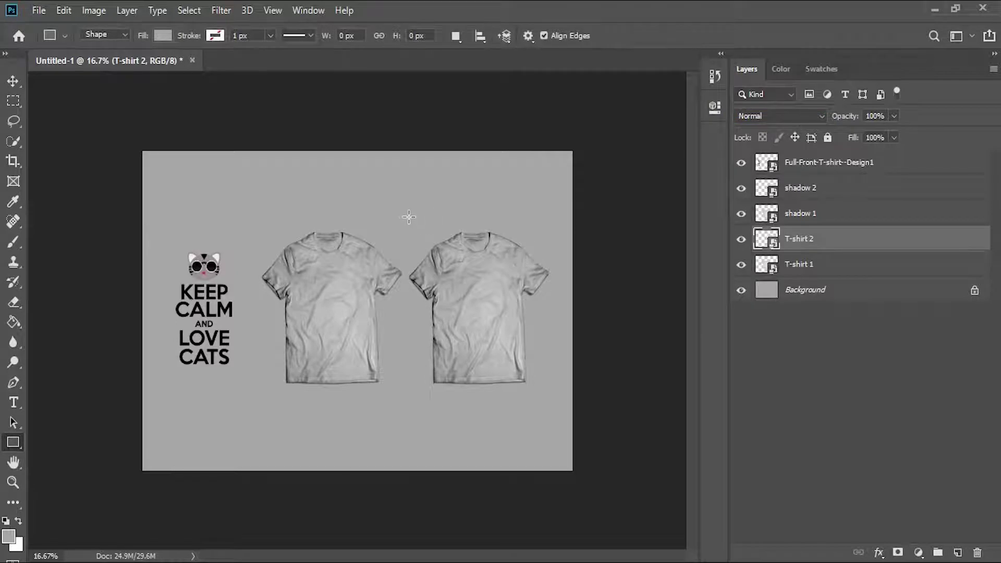
drag(405, 216, 557, 390)
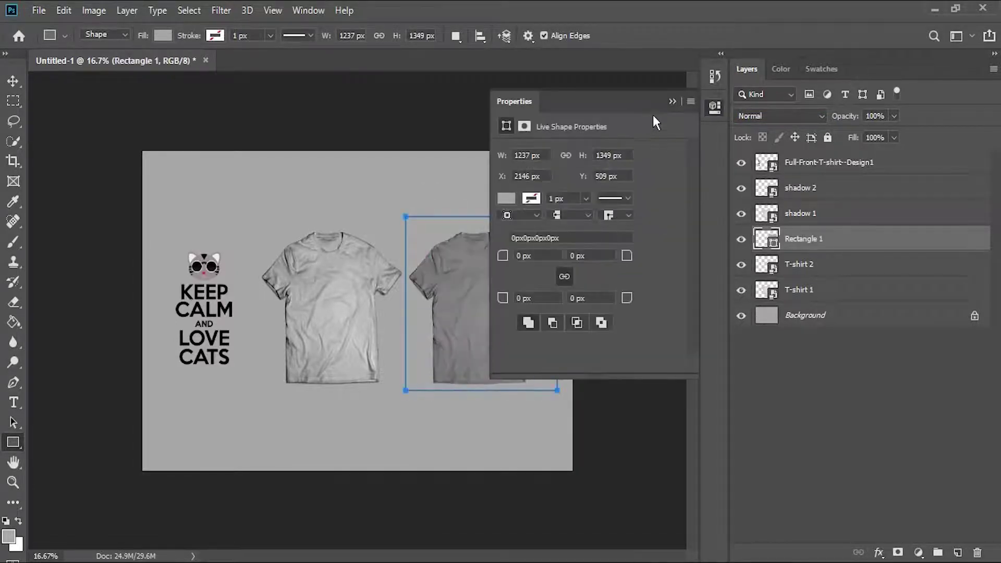
click(671, 101)
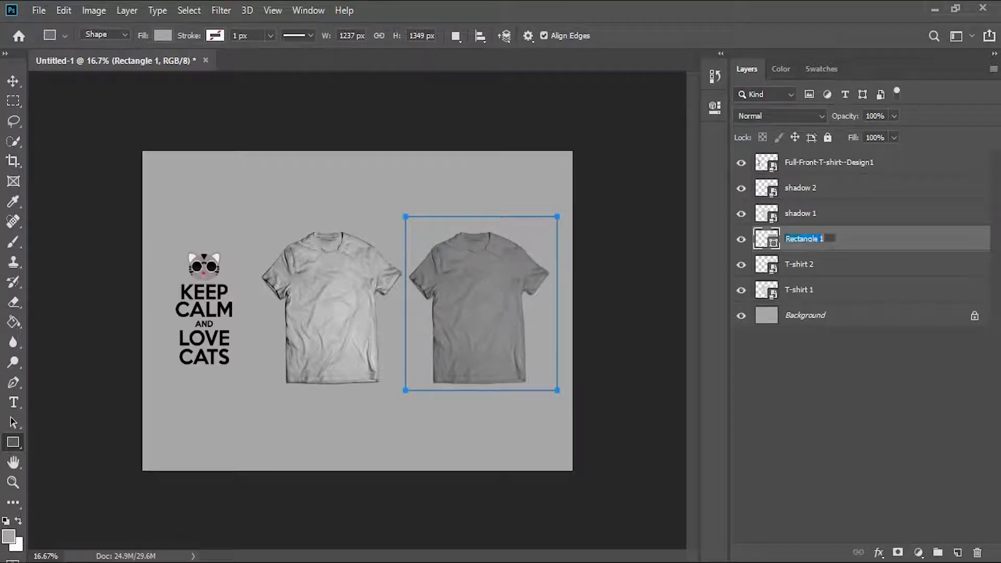
key(BackSpace)
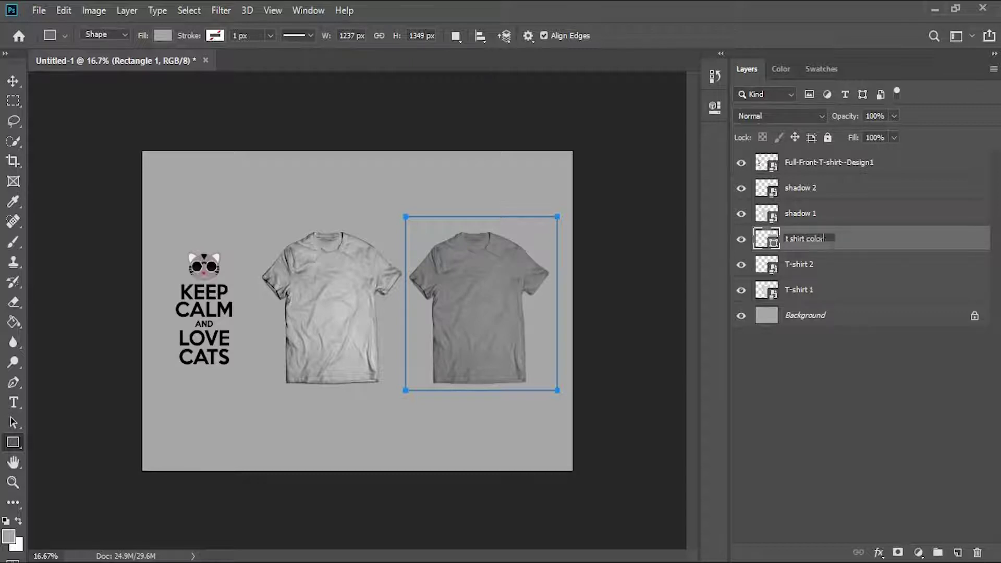
key(Return)
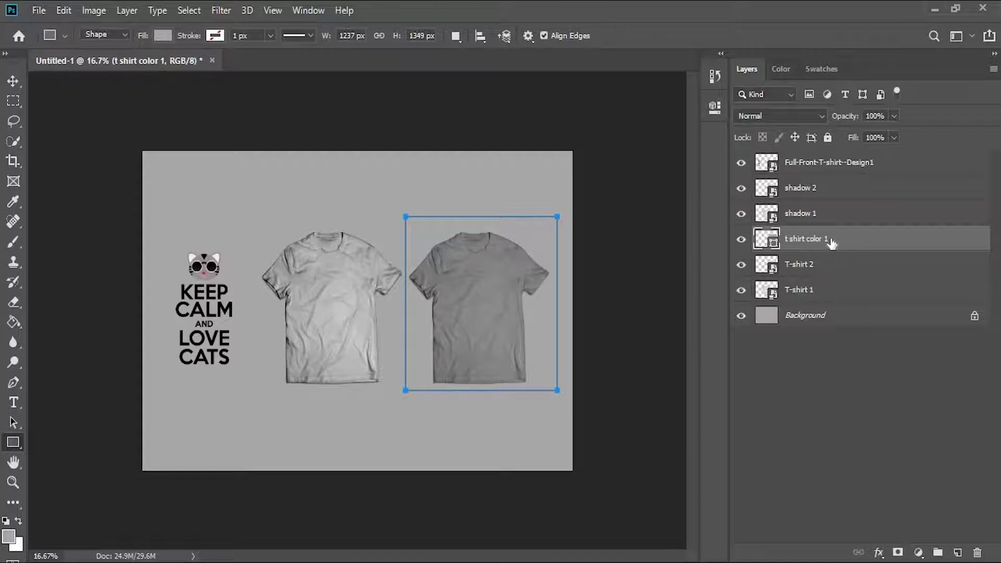
double_click(829, 238)
text(2)
click(13, 82)
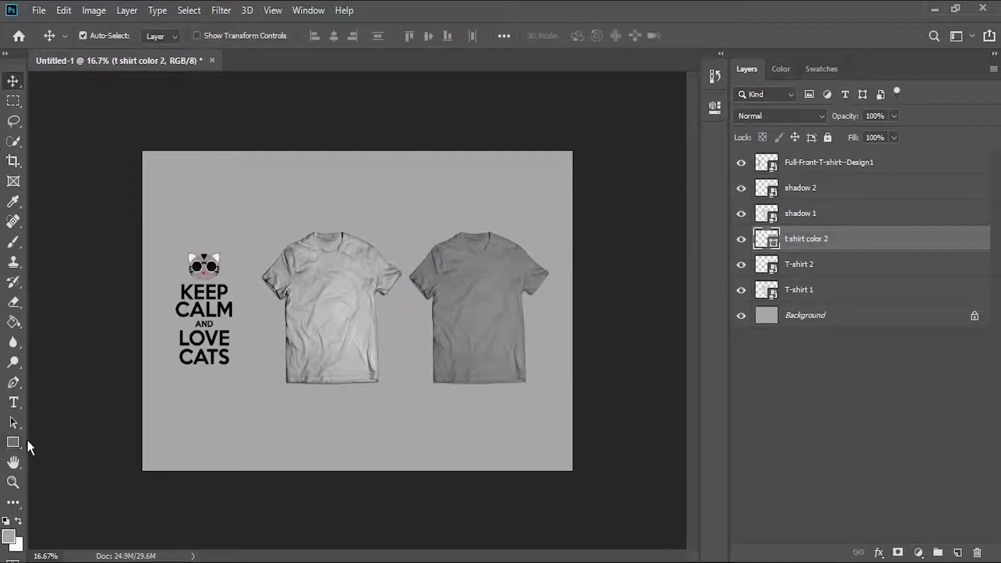
Step: Draw a rectangle over the left shirt, named t shirt color 1, above T-shirt 1
key(u)
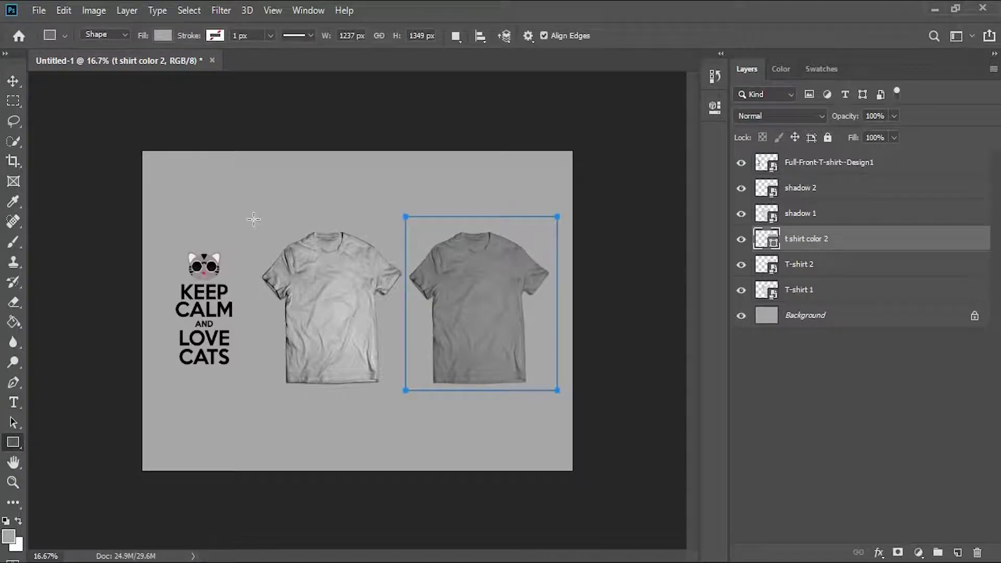
drag(253, 219, 401, 390)
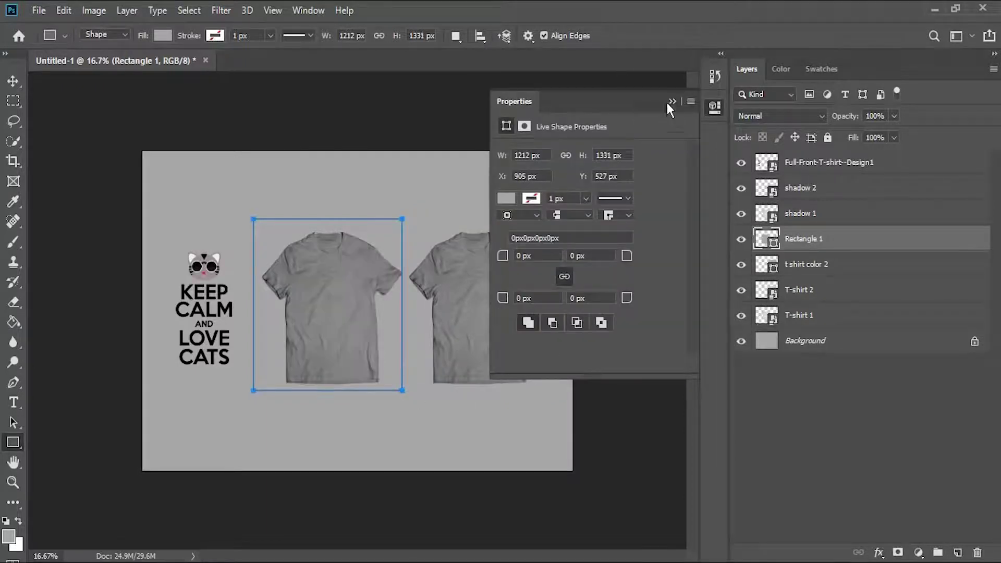
click(670, 102)
drag(878, 248, 873, 312)
double_click(822, 293)
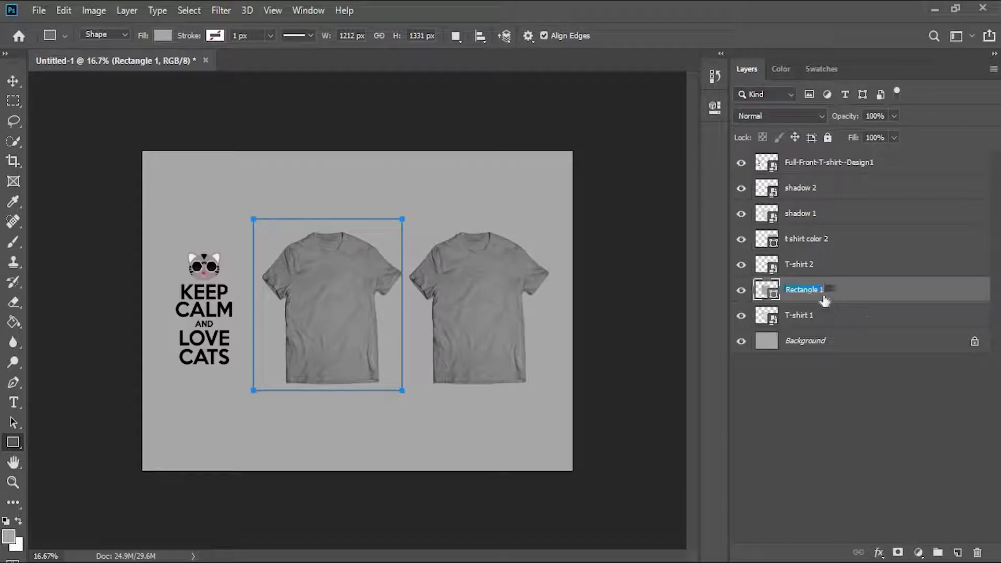
text(t shirt color)
key(Return)
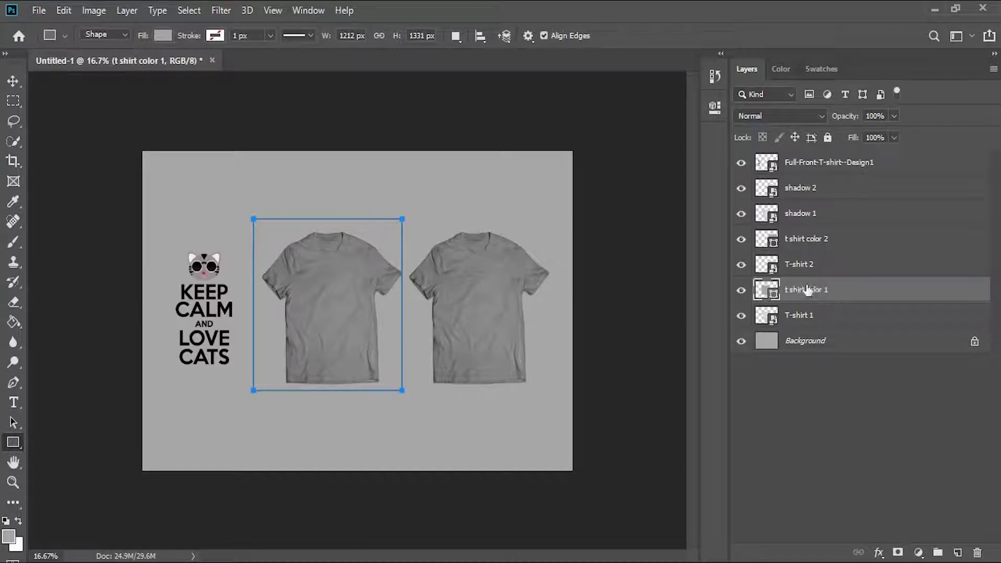
Step: Clip t shirt color 1 and t shirt color 2 to their shirt layers
right_click(845, 293)
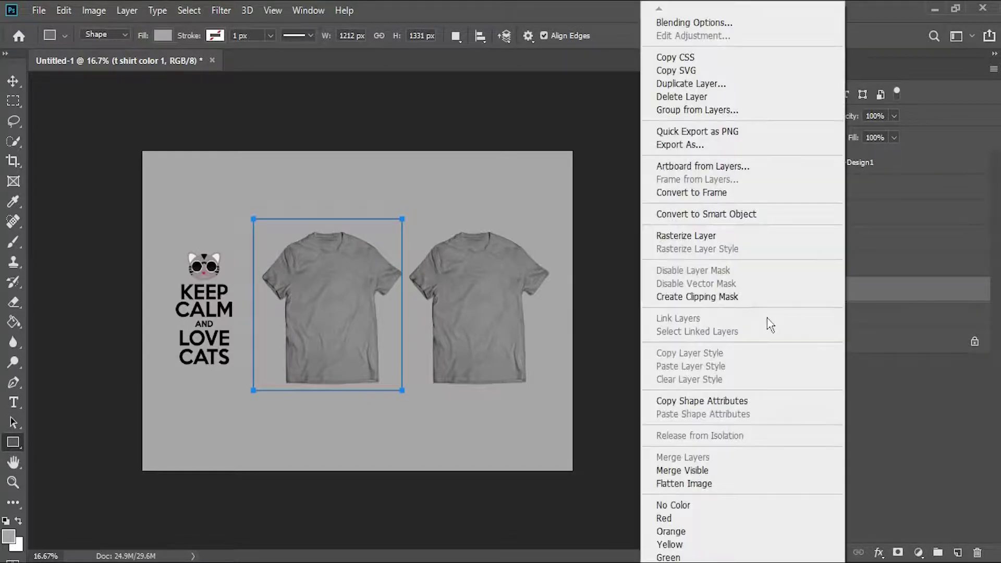
click(748, 297)
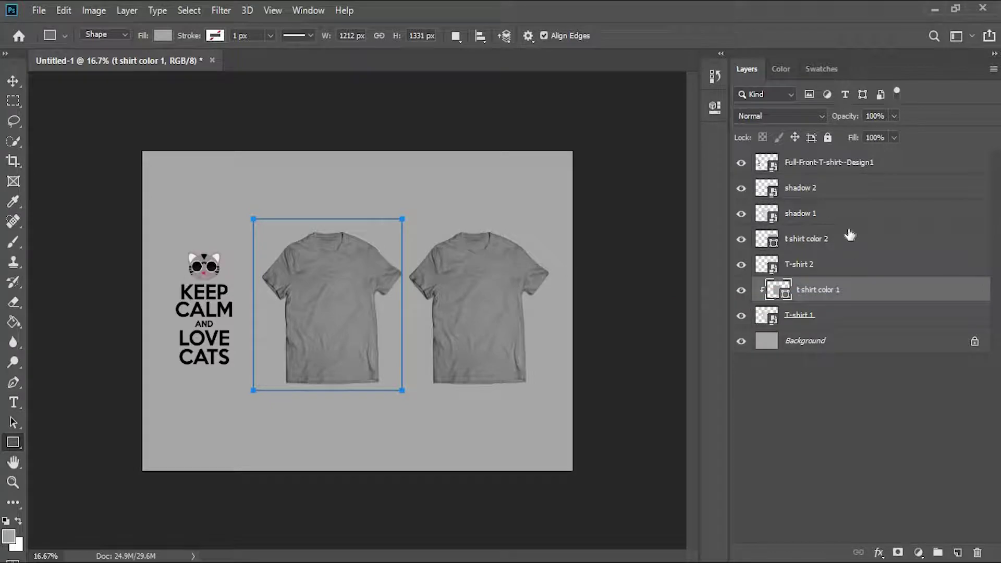
click(850, 222)
right_click(845, 242)
click(917, 238)
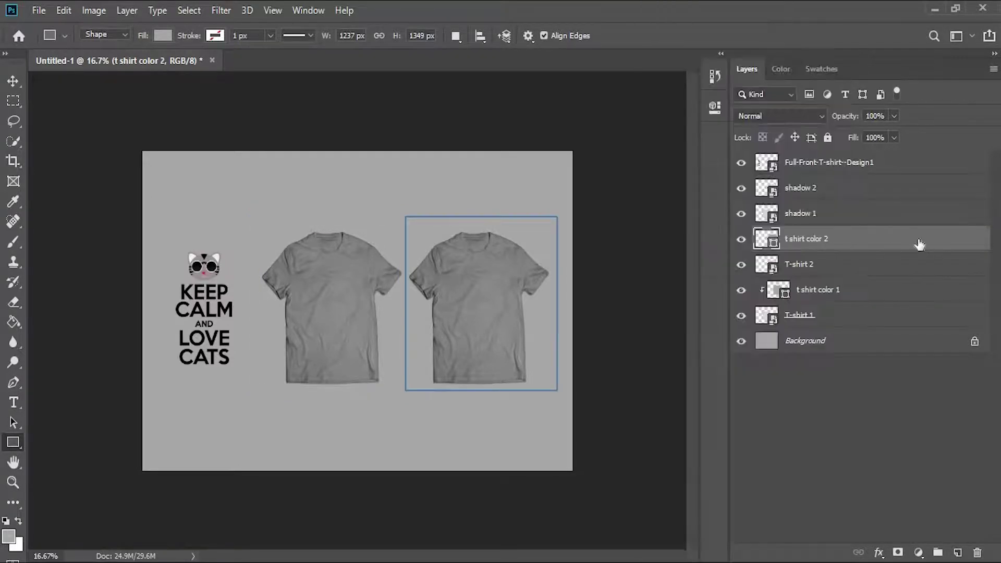
right_click(918, 240)
click(808, 296)
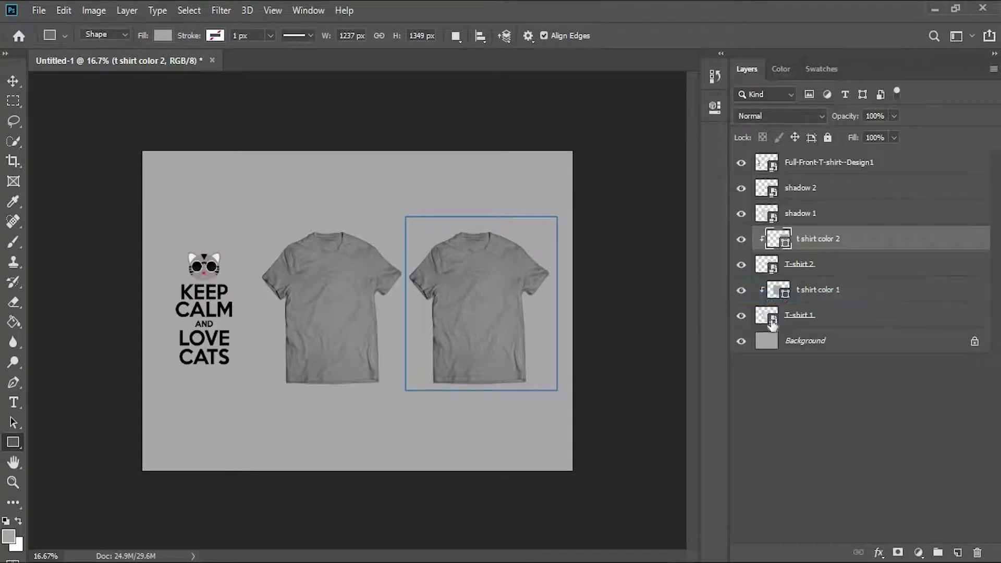
Step: Change the t shirt color 1 fill to royal blue
double_click(778, 293)
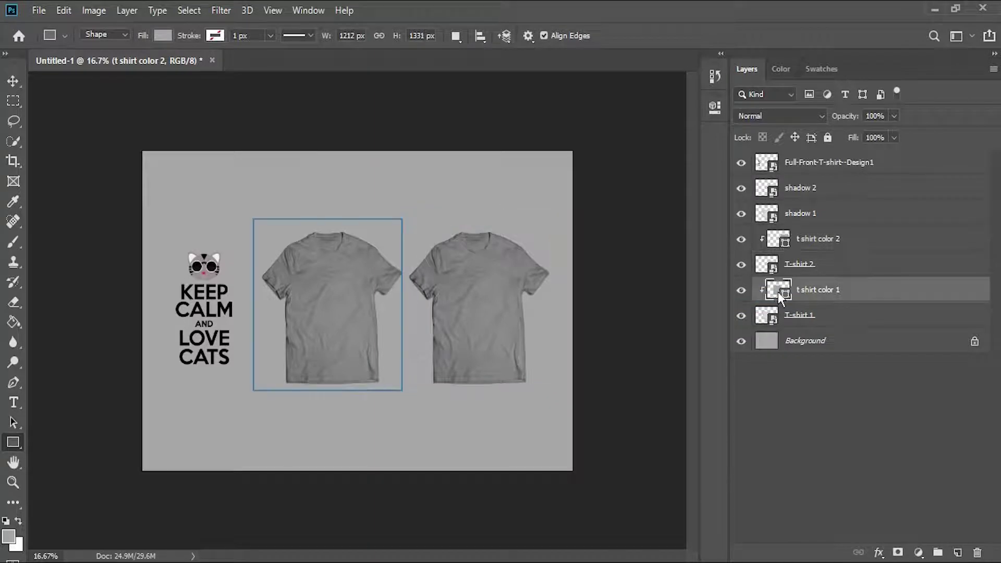
drag(642, 73, 807, 98)
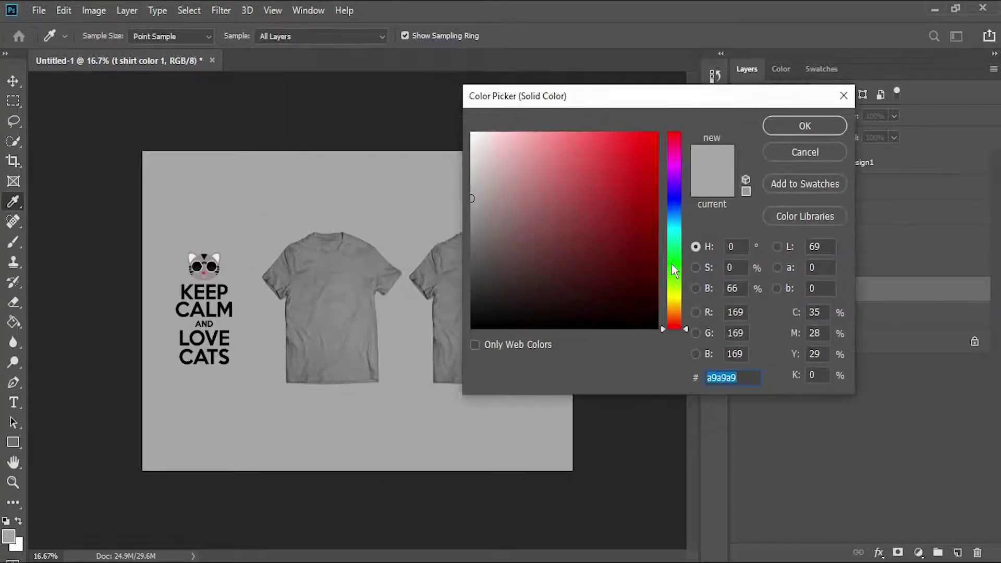
click(676, 291)
drag(543, 163, 546, 156)
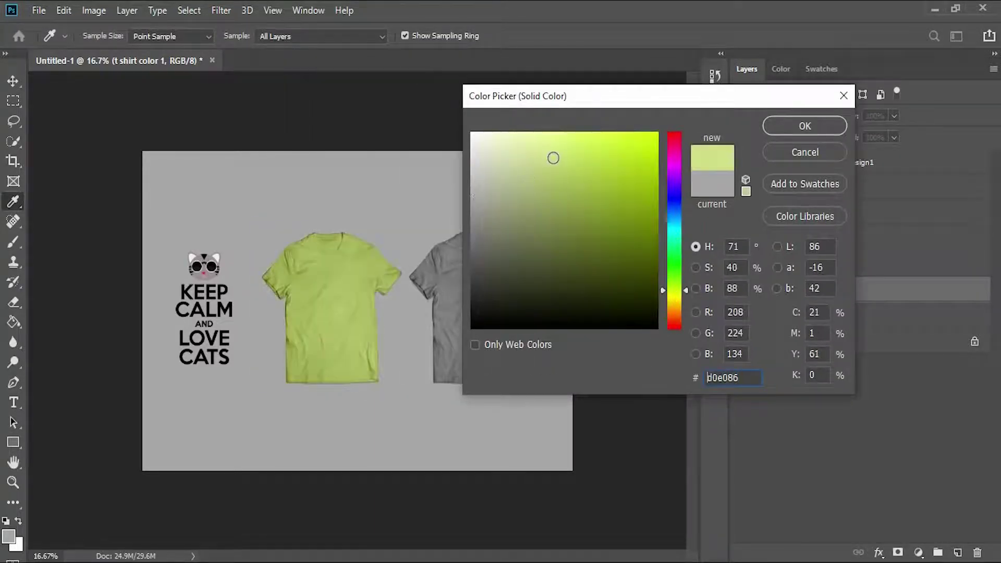
drag(538, 208, 564, 197)
click(581, 138)
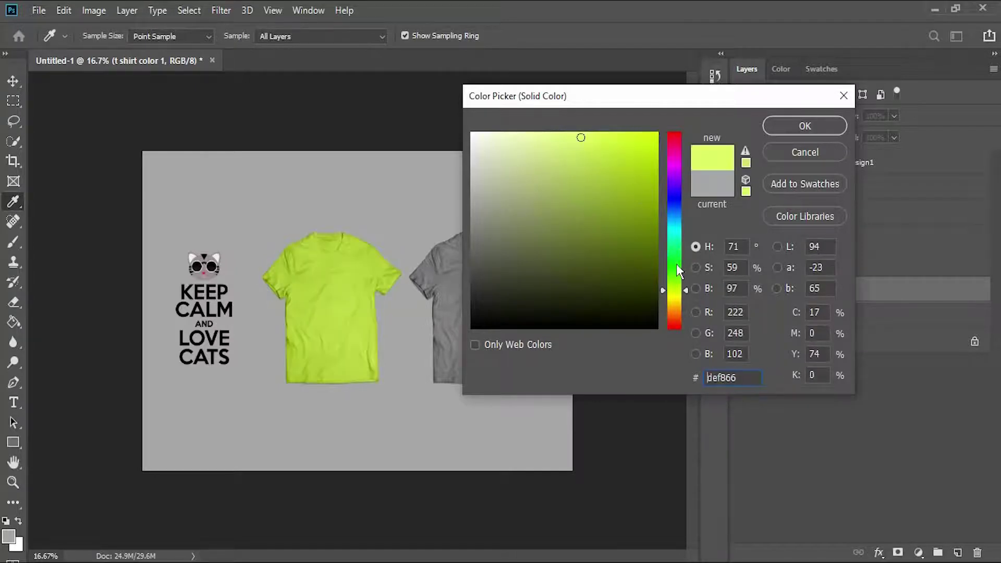
click(676, 263)
click(678, 213)
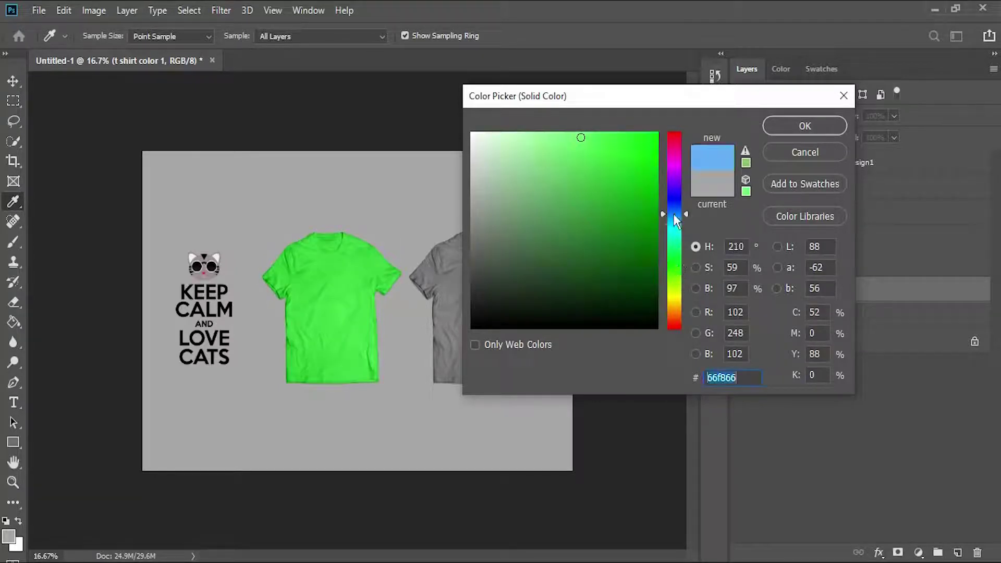
click(673, 226)
click(675, 208)
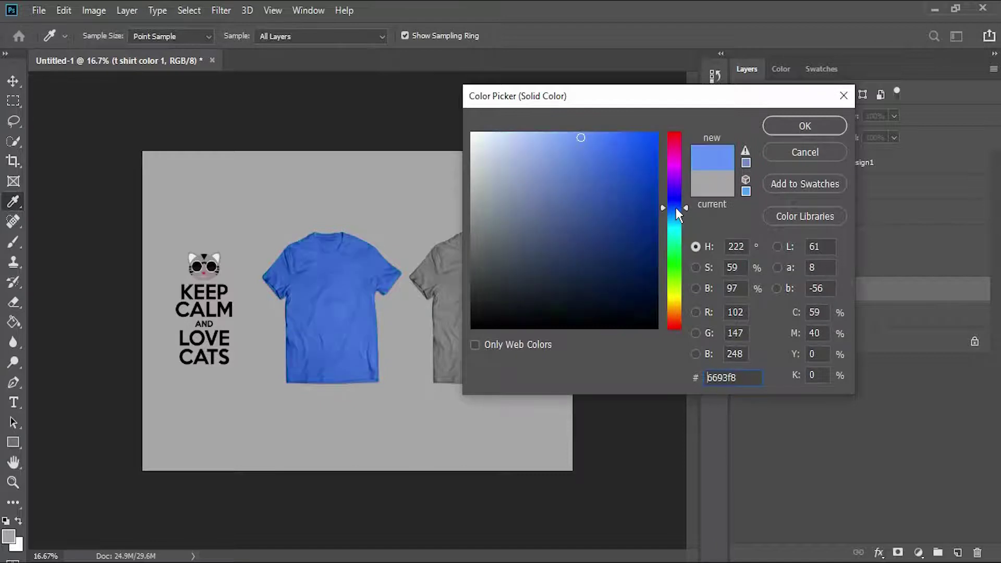
mouse_move(605, 162)
mouse_down()
mouse_move(568, 181)
mouse_move(574, 164)
mouse_up()
click(800, 126)
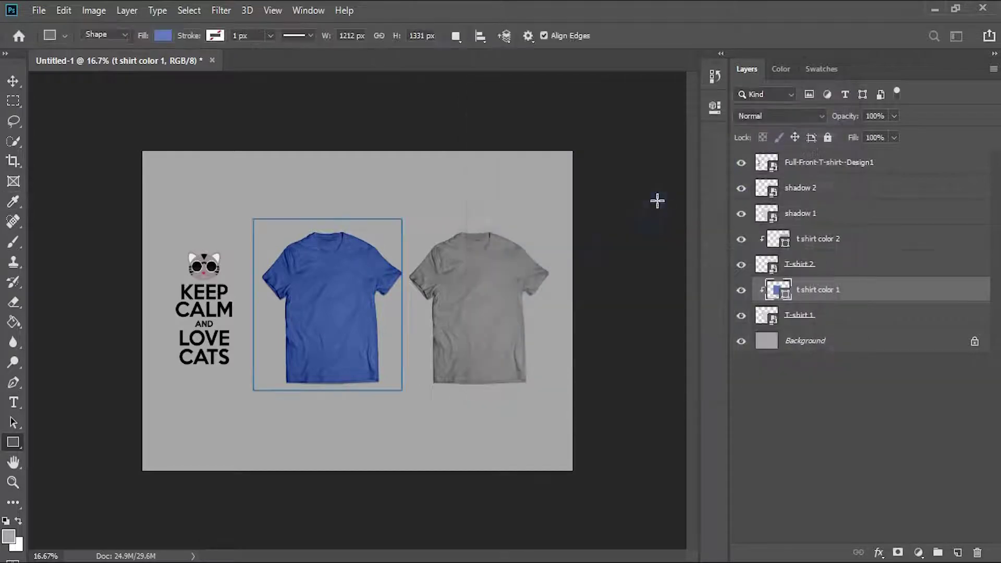
Step: Change the t shirt color 2 fill to red fb5656
click(771, 215)
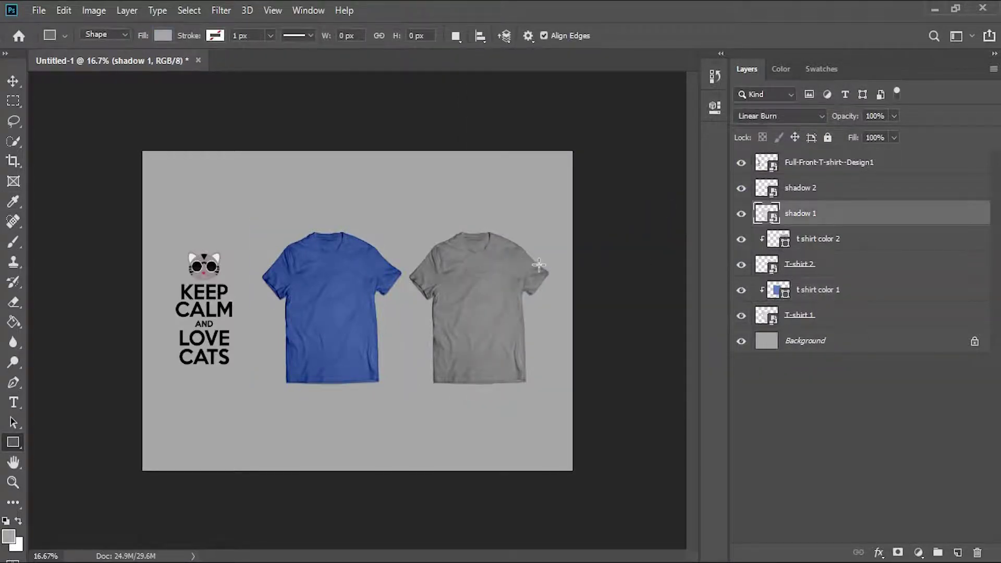
double_click(782, 242)
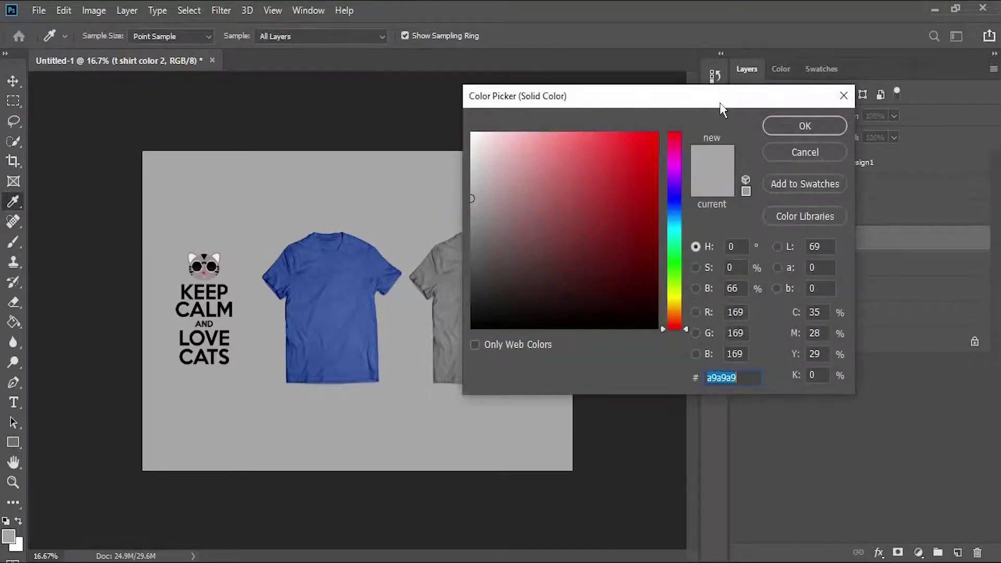
drag(722, 110, 844, 182)
click(719, 223)
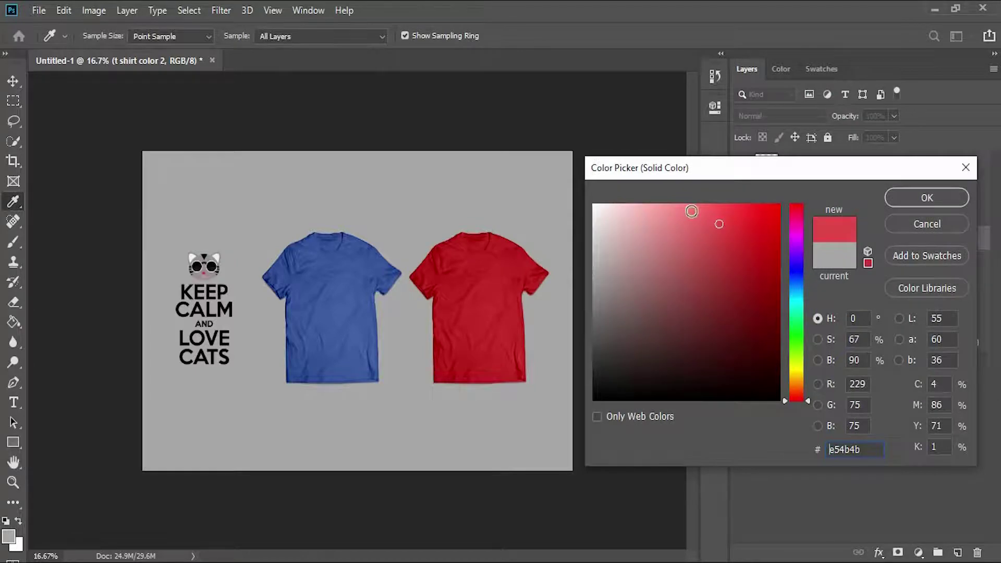
click(691, 210)
click(711, 210)
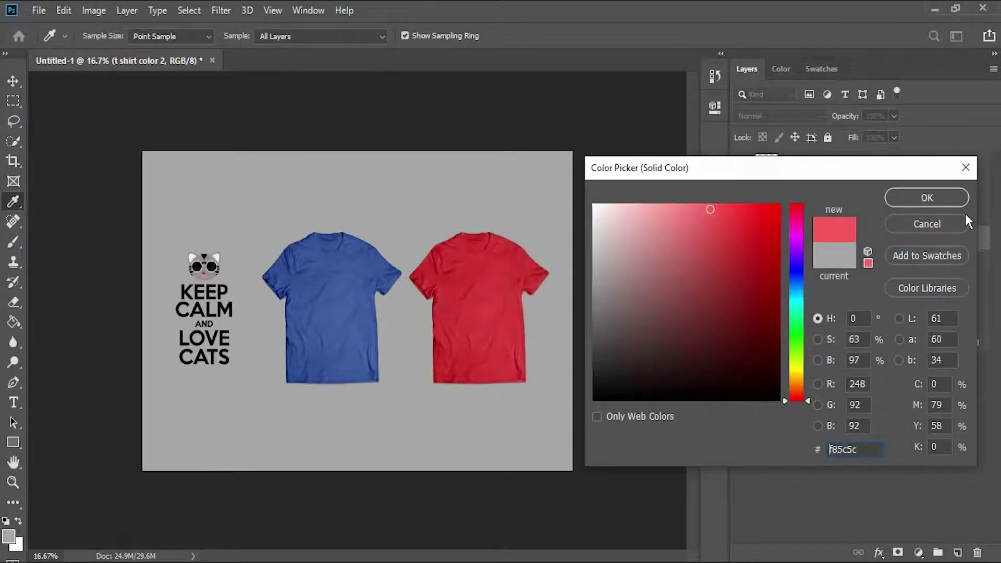
click(897, 196)
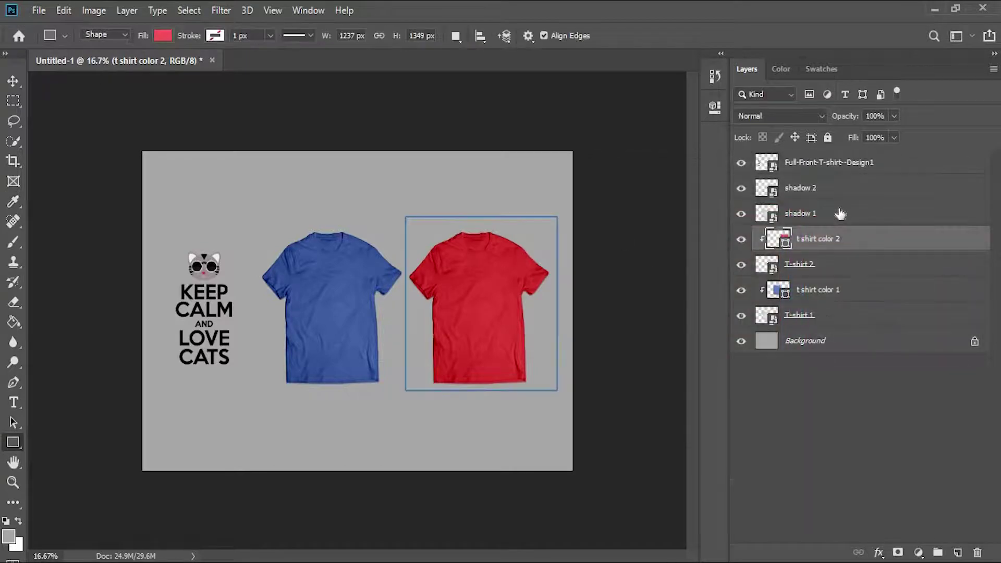
click(847, 214)
click(867, 174)
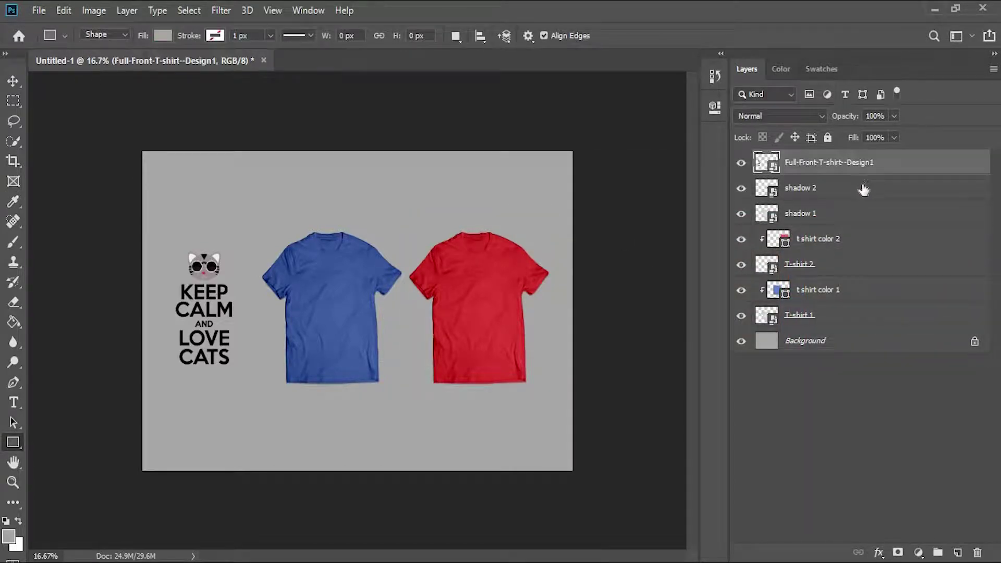
Step: Check shadow 2's blend mode and review the layers, ending on shadow 2
click(861, 183)
click(794, 117)
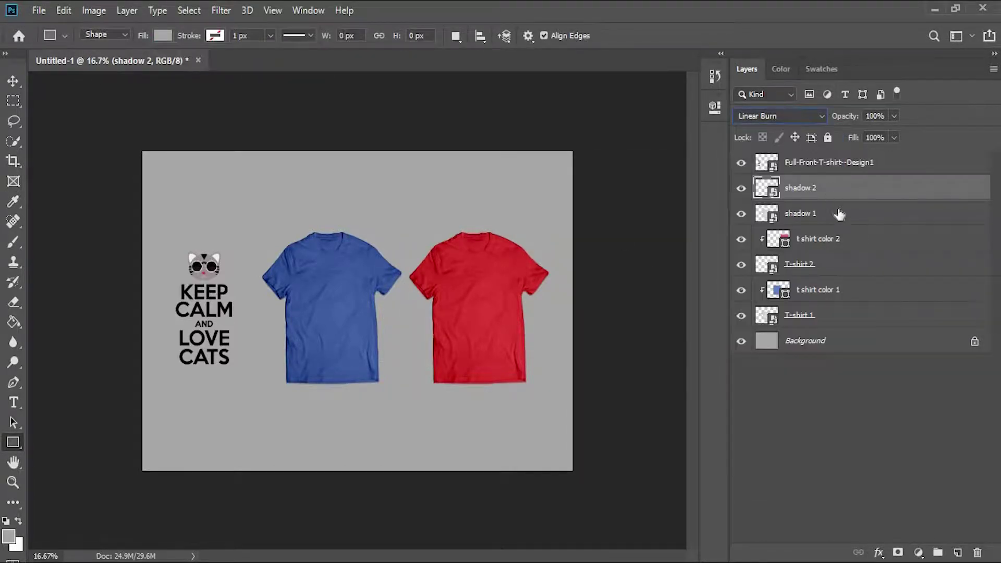
click(838, 211)
click(838, 192)
click(856, 241)
click(861, 292)
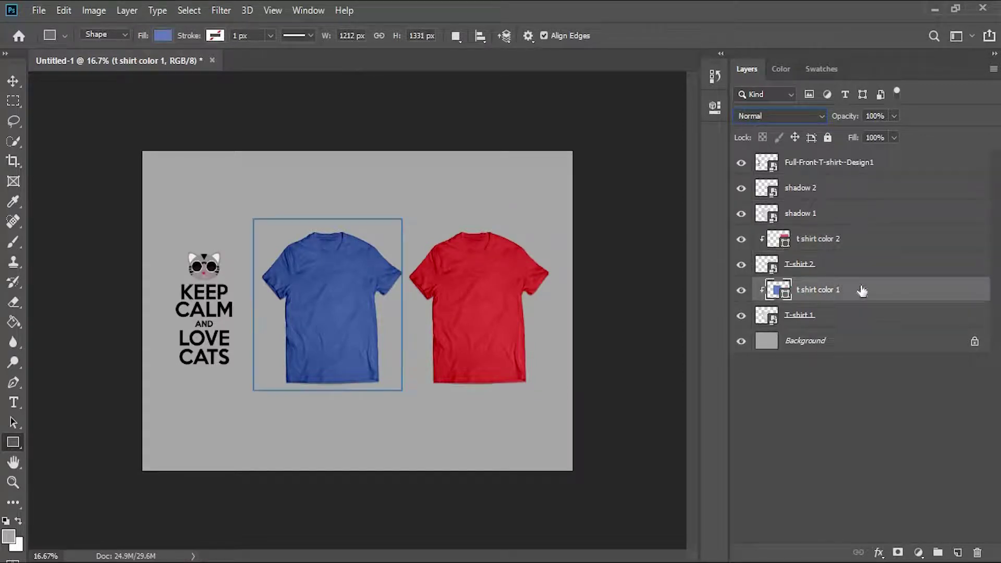
click(866, 182)
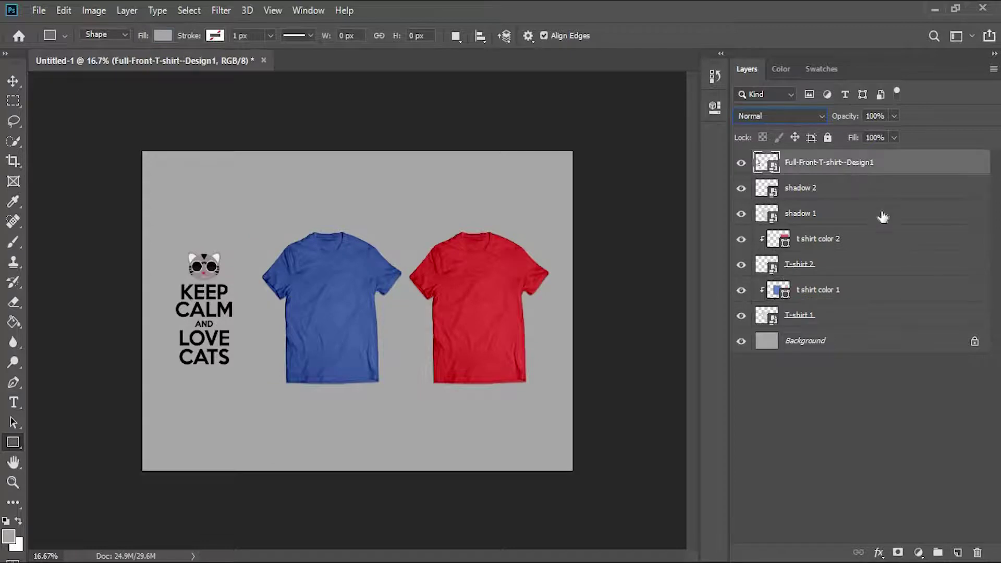
click(878, 198)
Step: Add a Levels adjustment layer with midtone gamma 0.71
click(917, 554)
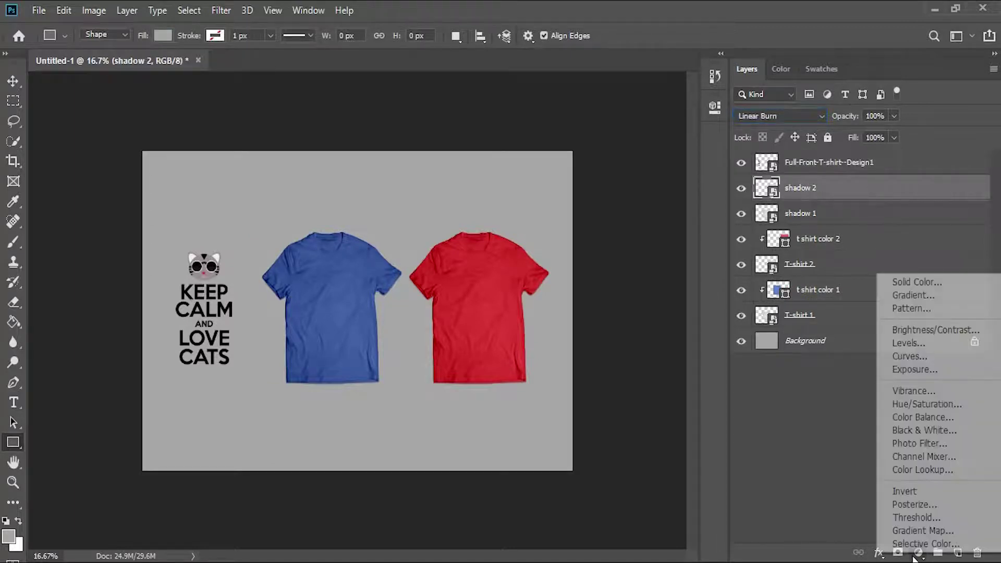
click(886, 344)
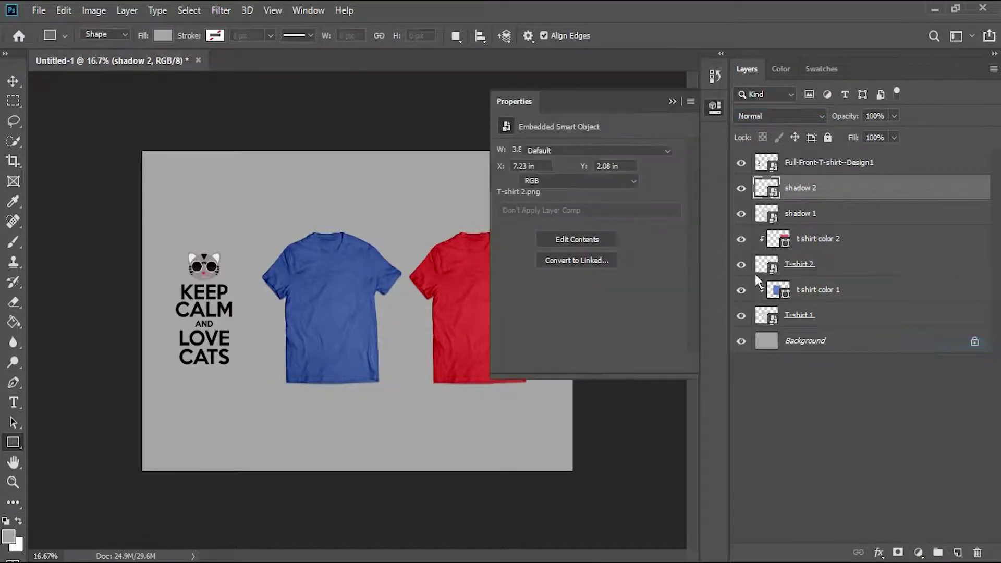
drag(600, 264, 614, 263)
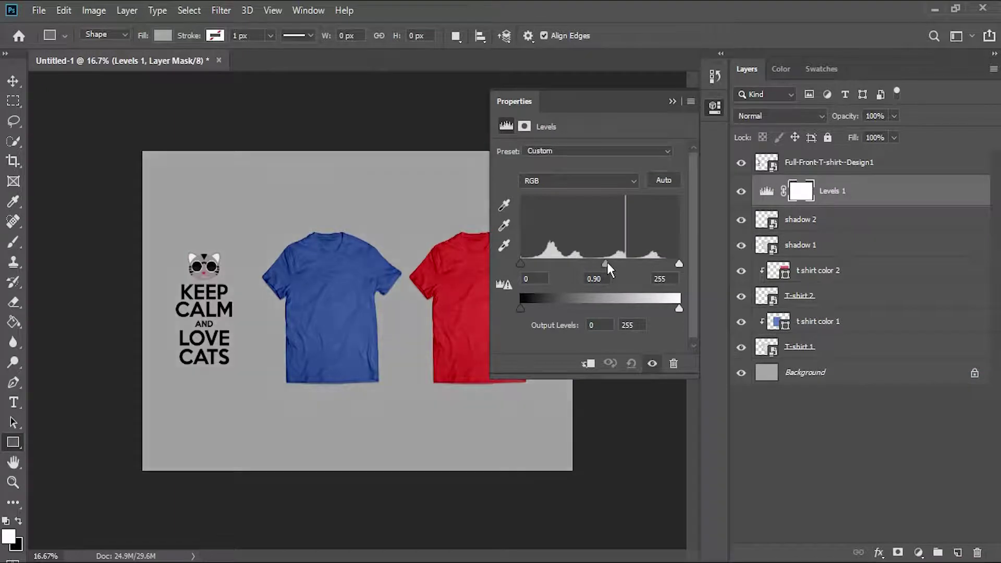
drag(621, 263, 617, 263)
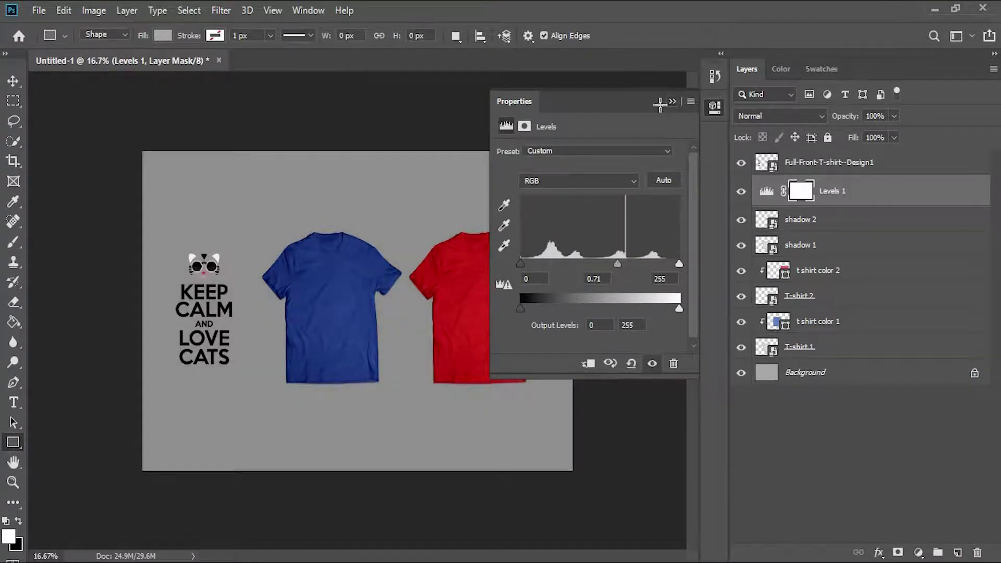
click(672, 102)
click(919, 553)
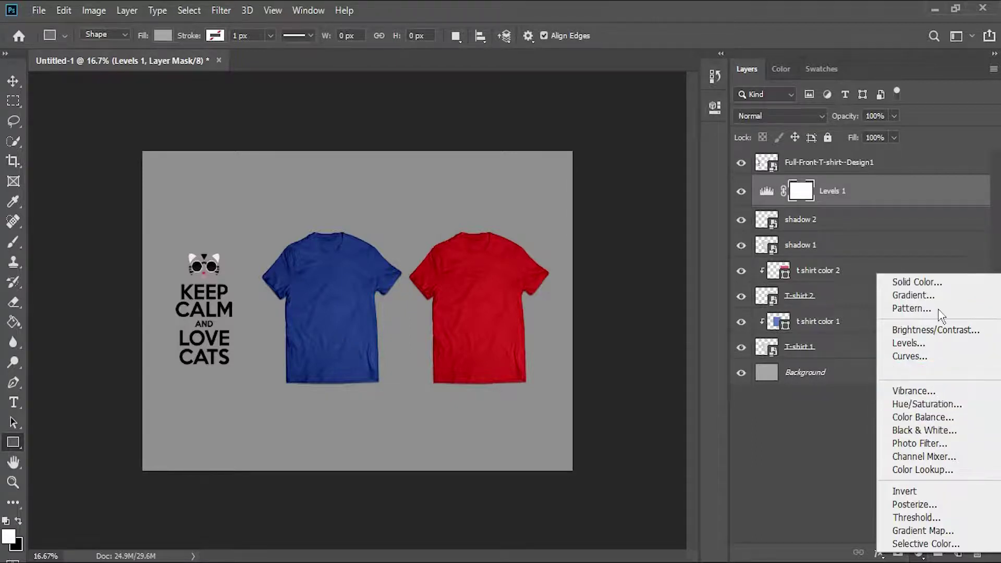
Step: Add a Color Balance adjustment layer and delete its mask
click(905, 417)
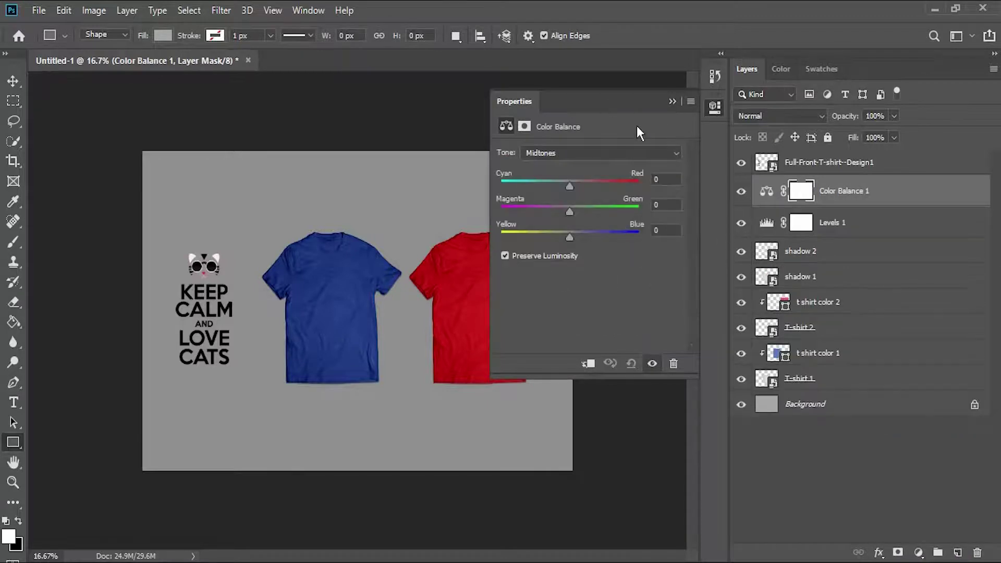
click(672, 102)
click(985, 552)
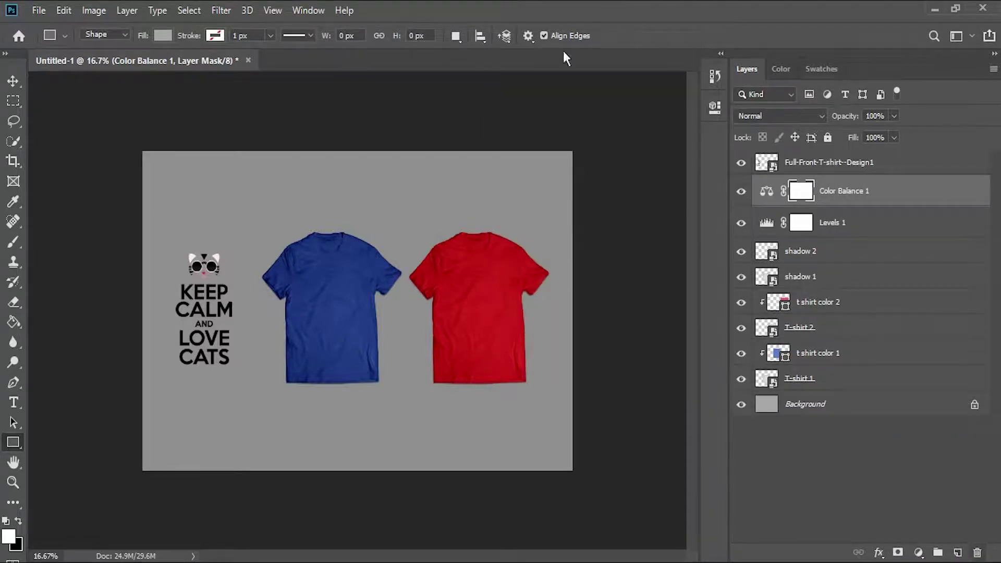
key(Return)
Step: Add a Curves adjustment with the midpoint raised to brighten the image
click(919, 553)
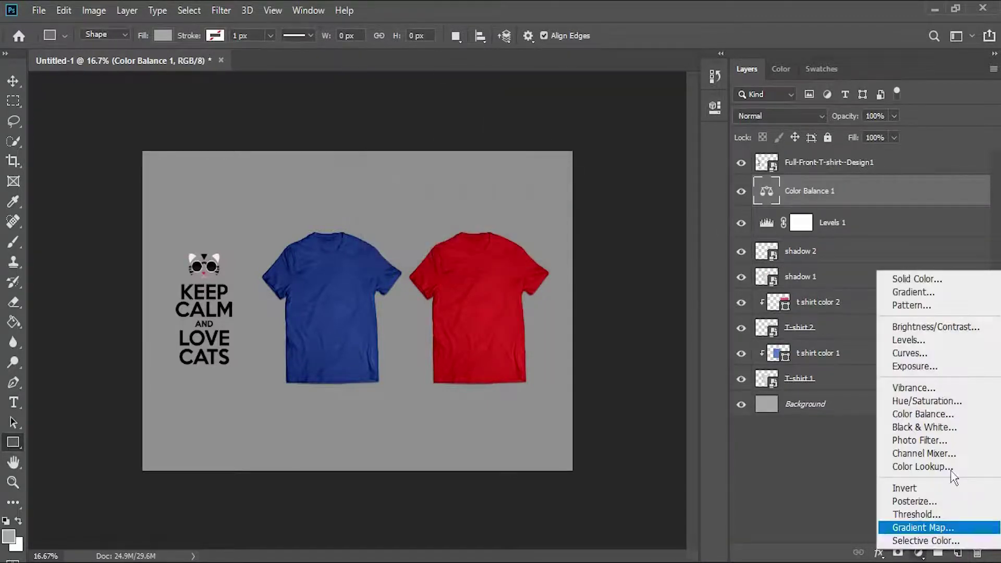
click(933, 353)
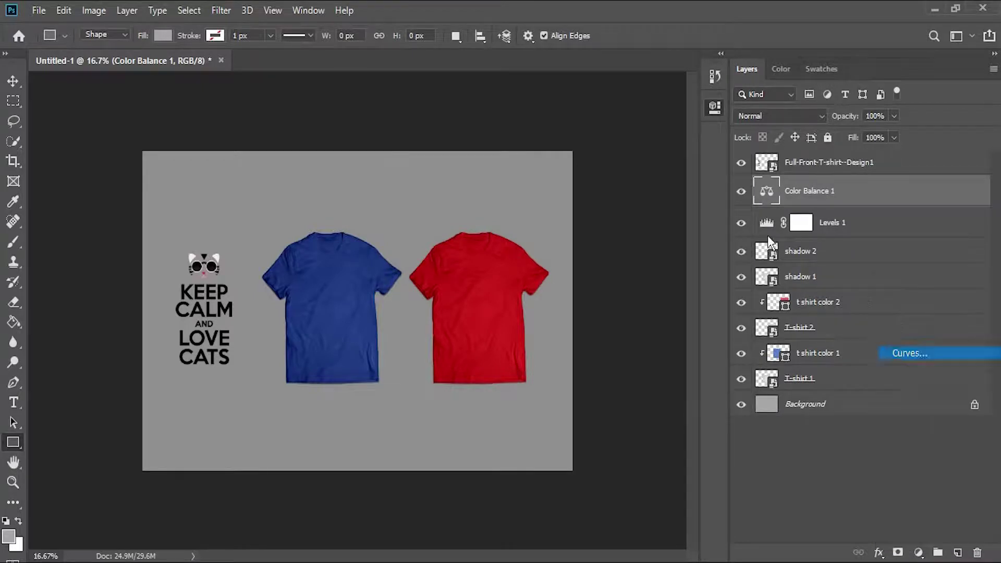
drag(601, 263, 597, 259)
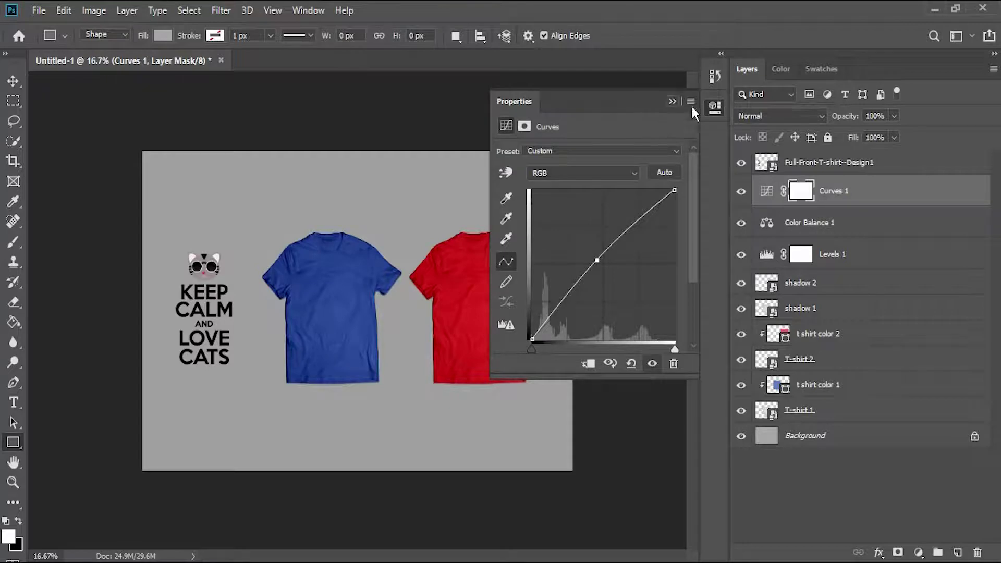
click(715, 106)
Step: Add a Brightness/Contrast adjustment layer with Brightness 4
click(918, 554)
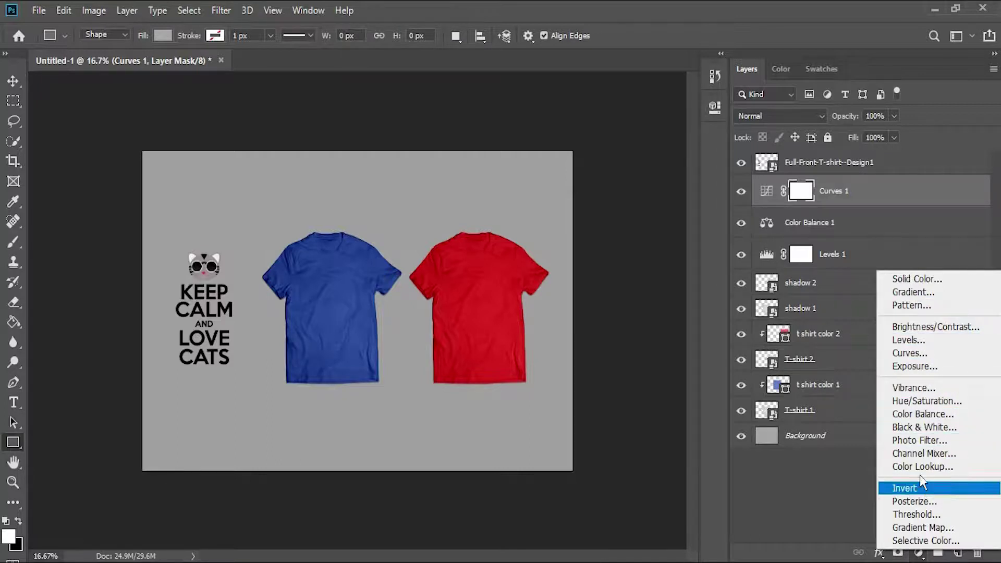
click(889, 330)
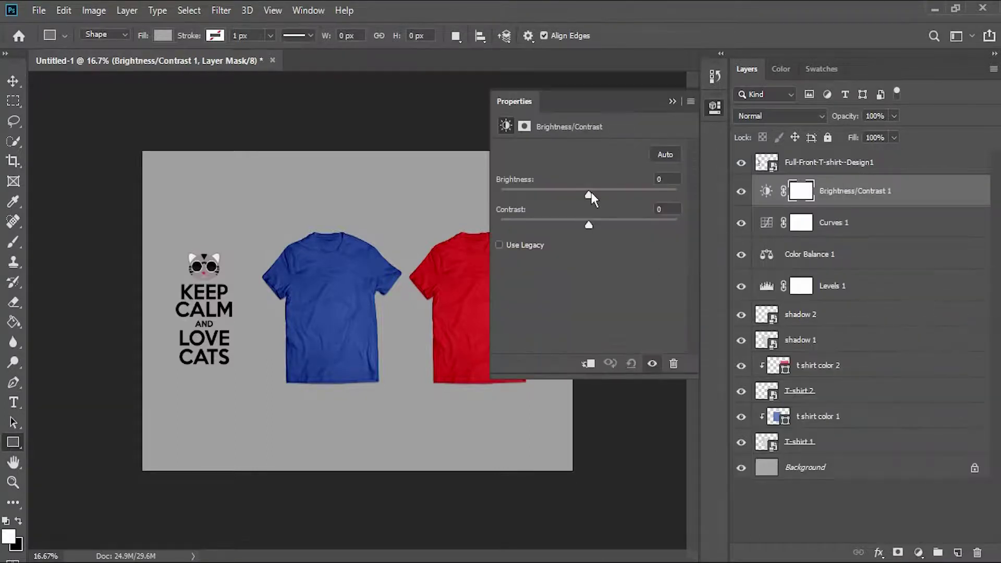
mouse_move(591, 192)
mouse_down()
mouse_move(602, 195)
mouse_move(590, 195)
mouse_up()
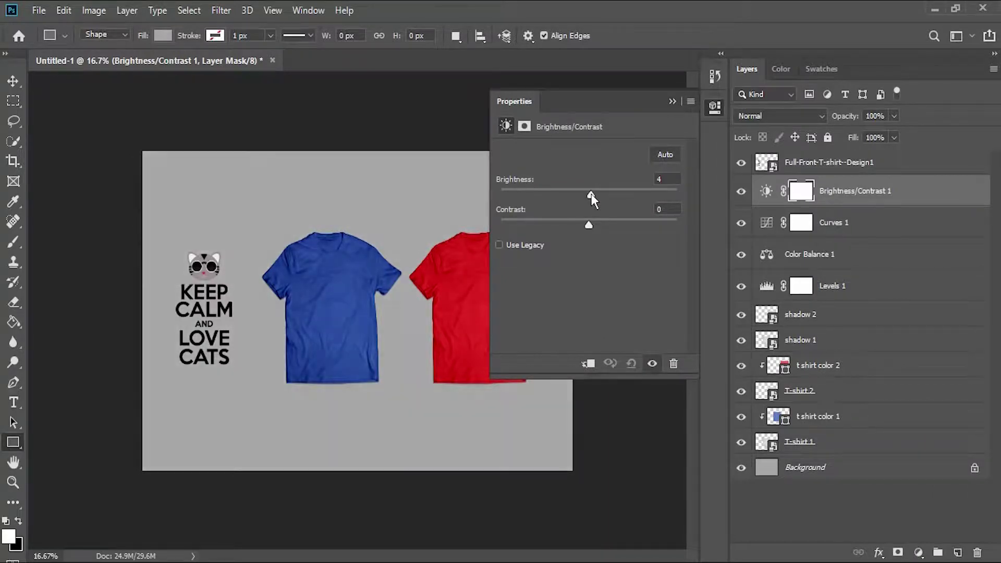
click(672, 101)
click(867, 259)
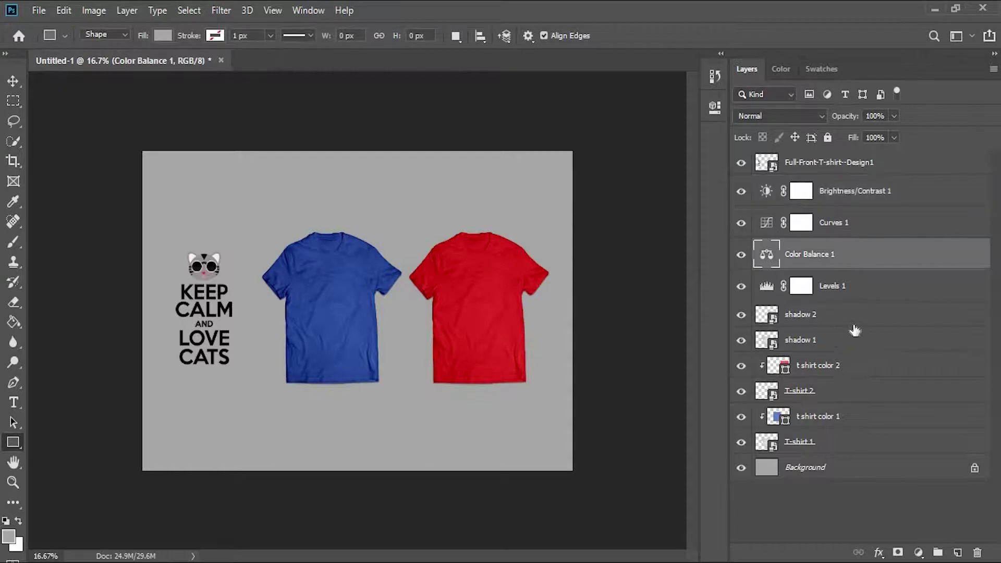
Step: Confirm shadow 2 keeps the Linear Burn blend mode
click(850, 316)
click(786, 118)
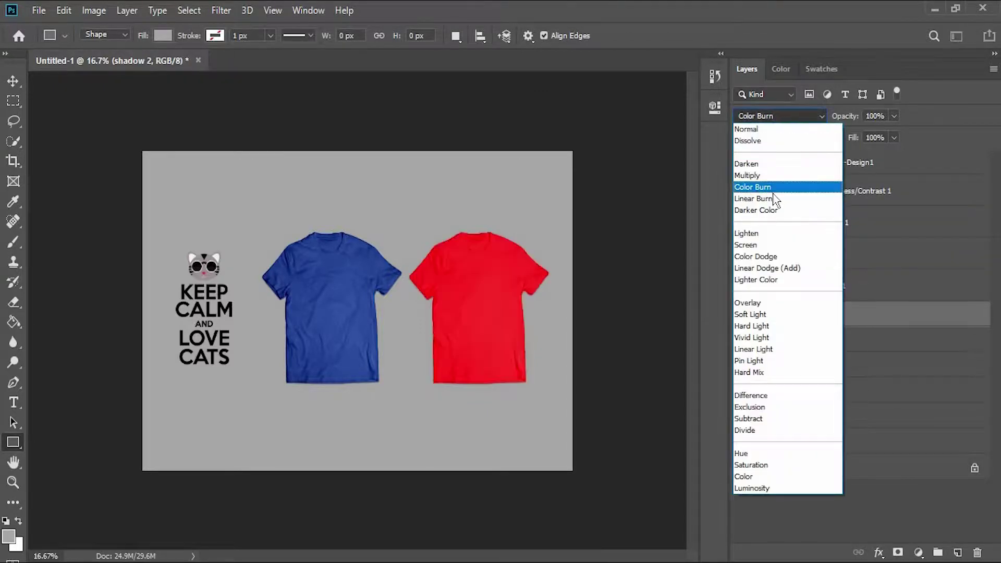
click(775, 199)
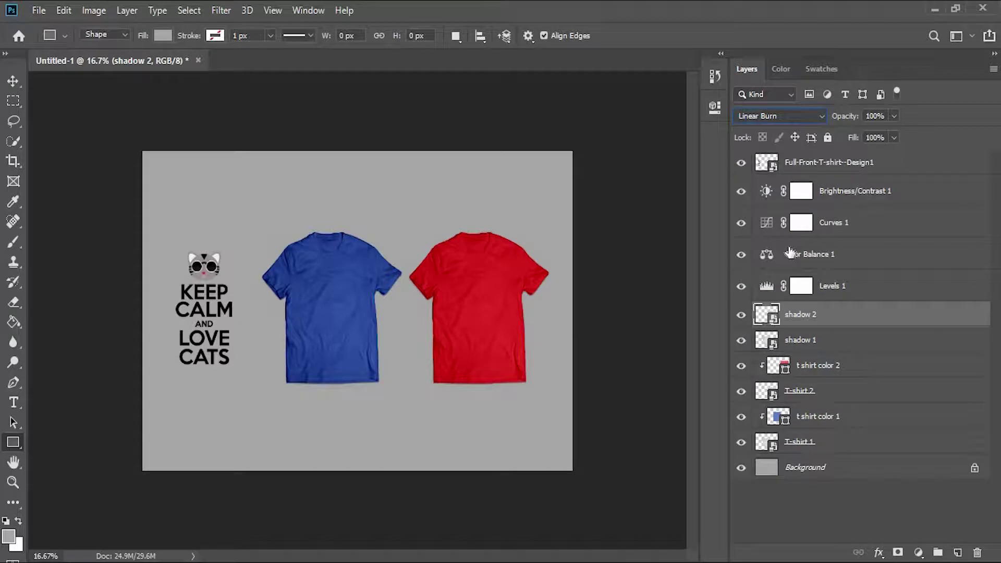
Step: Group Brightness/Contrast 1 down through shadow 1 into Group 1
shift+click(882, 203)
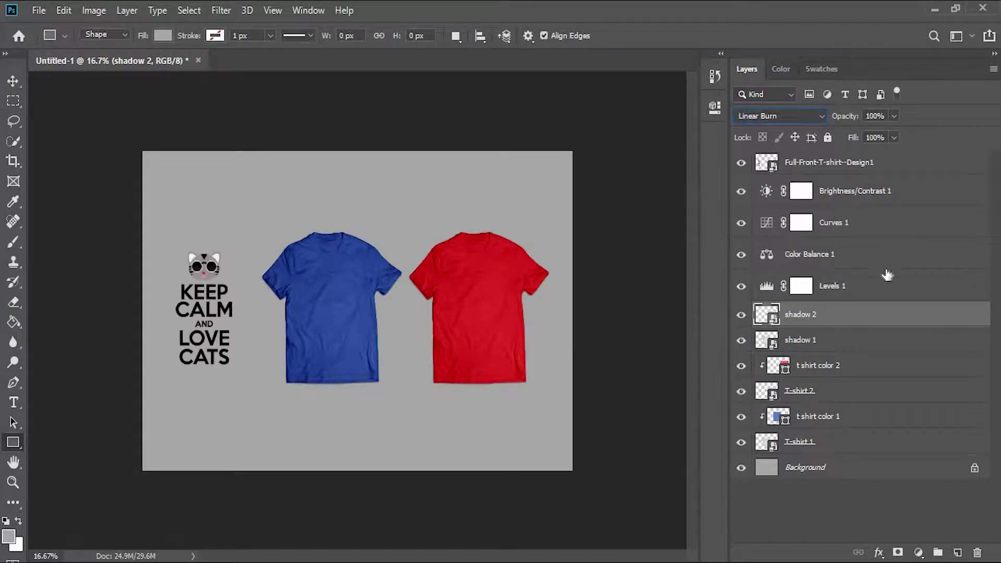
shift+click(856, 327)
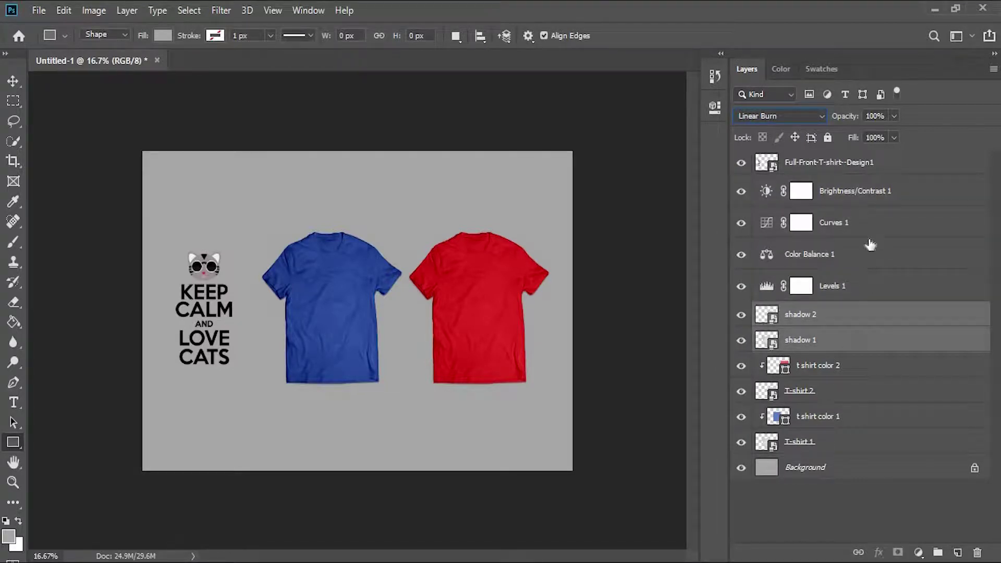
click(860, 342)
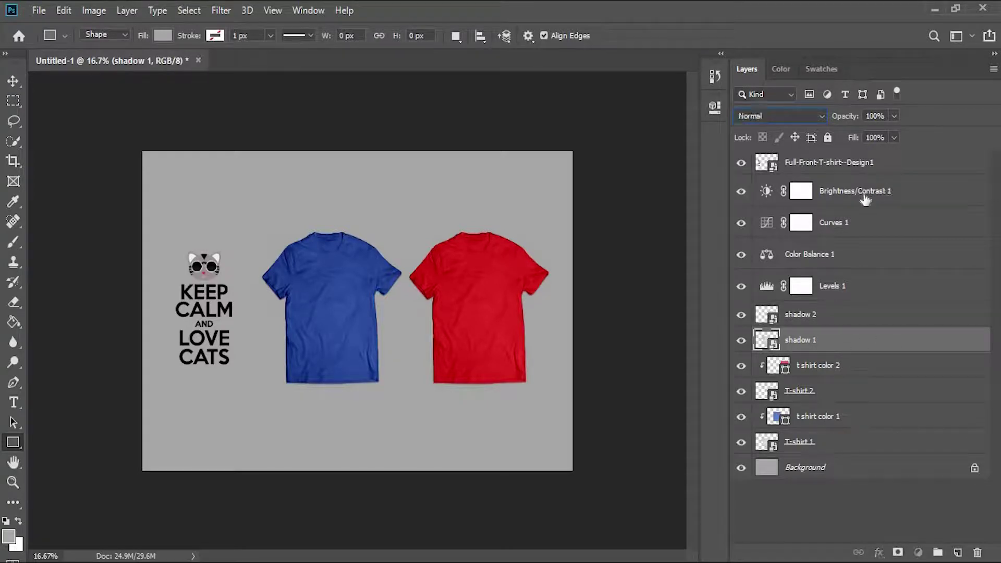
shift+click(865, 198)
drag(896, 204, 938, 551)
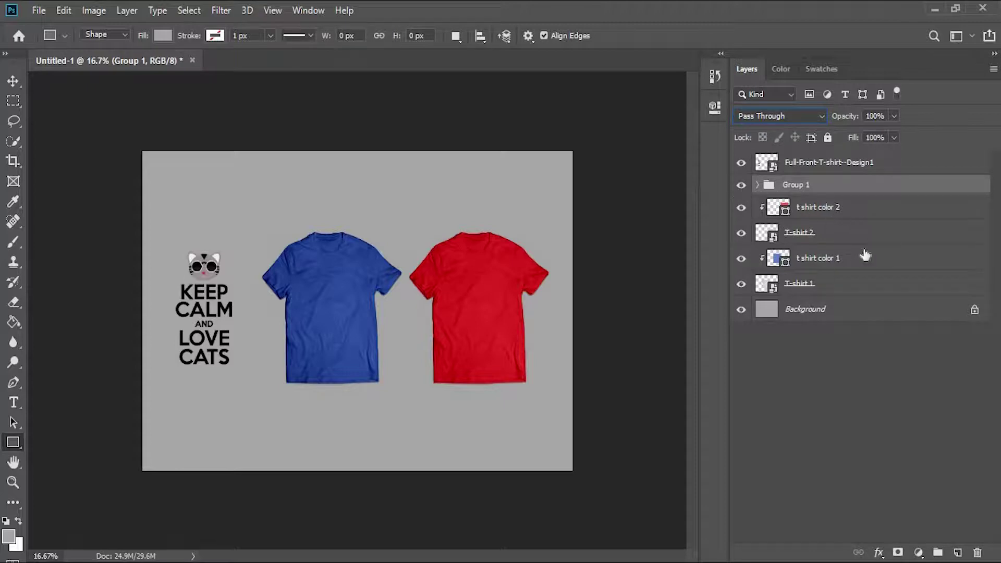
click(864, 207)
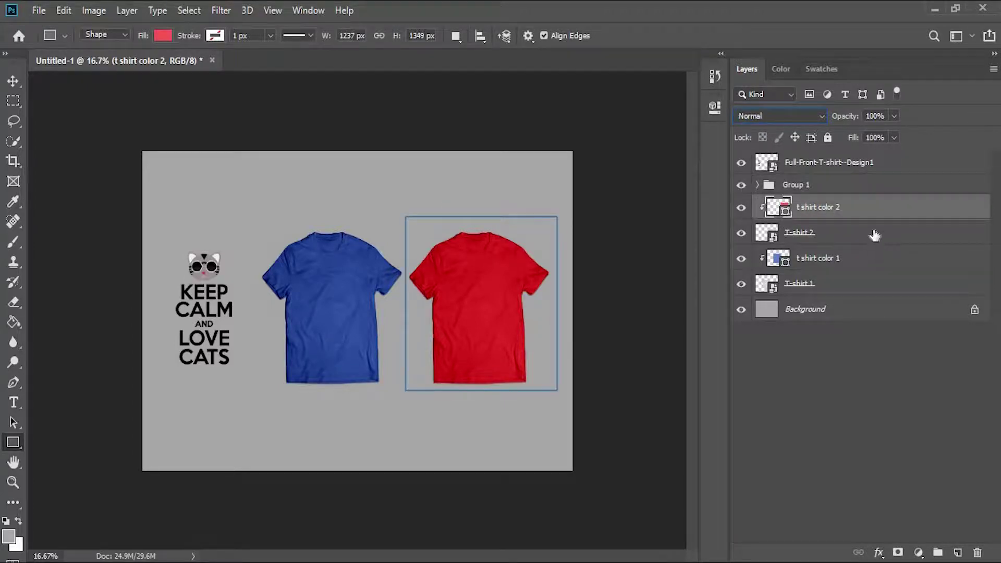
click(875, 234)
click(868, 165)
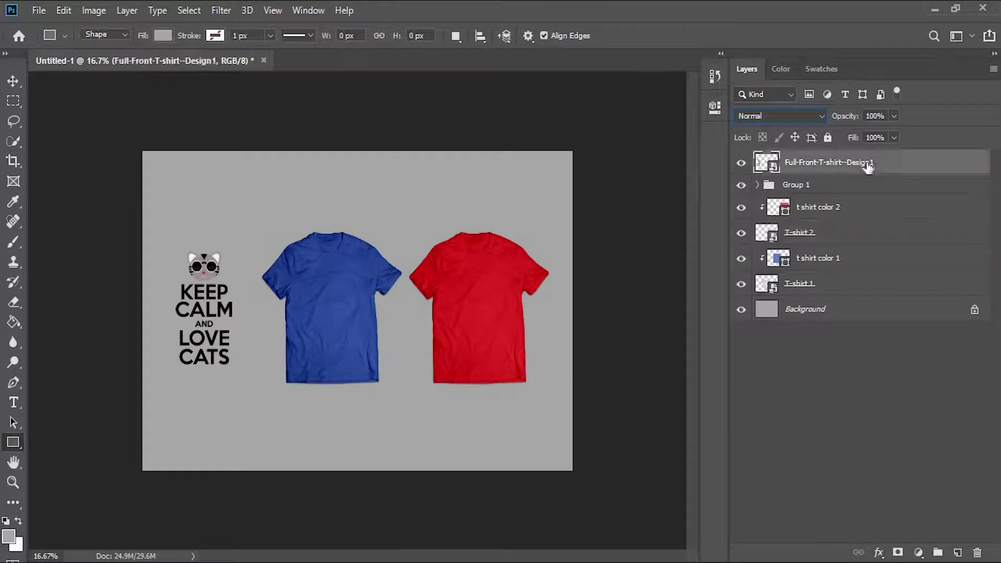
Step: Duplicate the cat design into a layer named 1, placed below Group 1
key(ctrl+j)
double_click(866, 163)
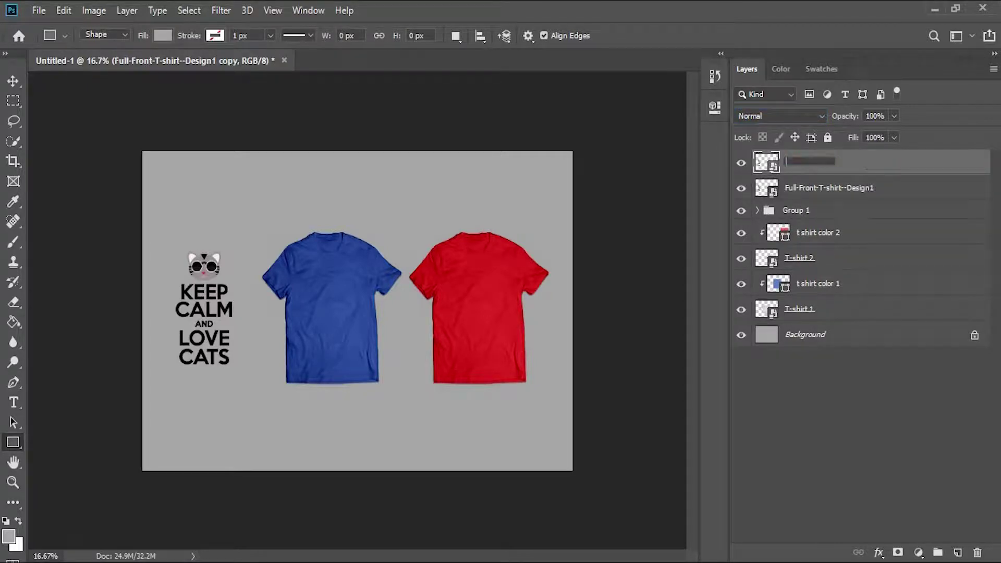
text(1)
click(14, 80)
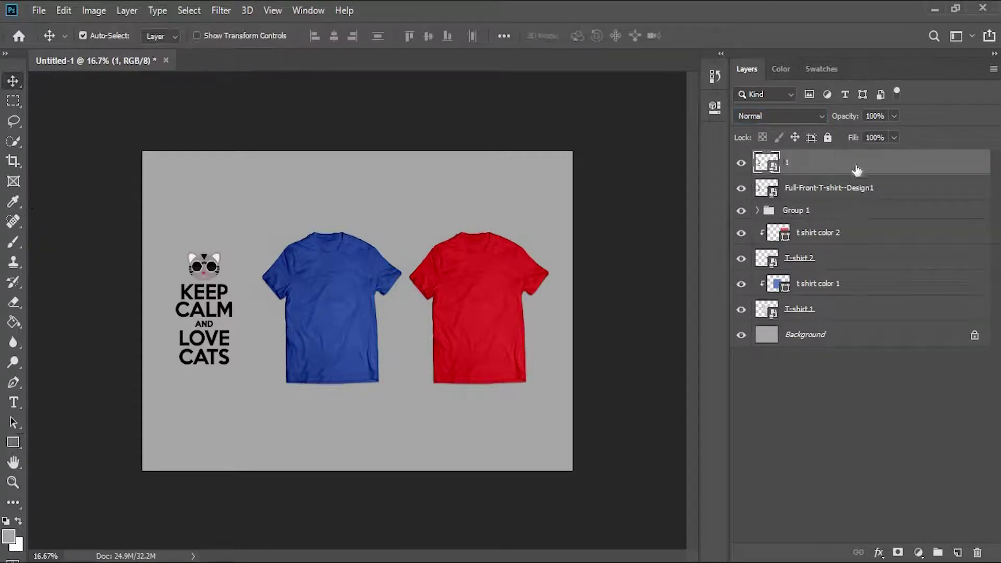
drag(858, 197, 846, 221)
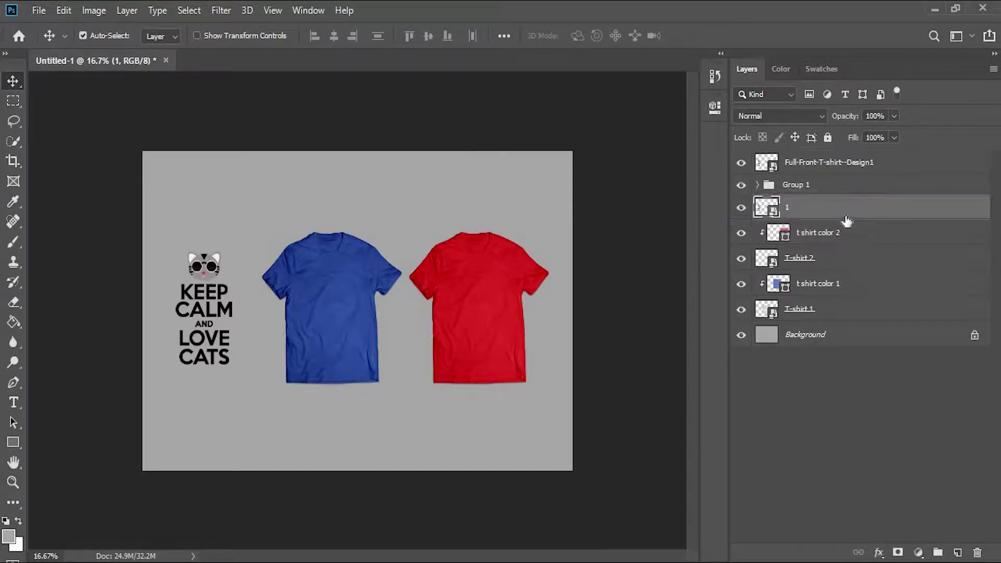
Step: Scale layer 1's design to 3.99% and centre it on the blue shirt's chest
key(ctrl+t)
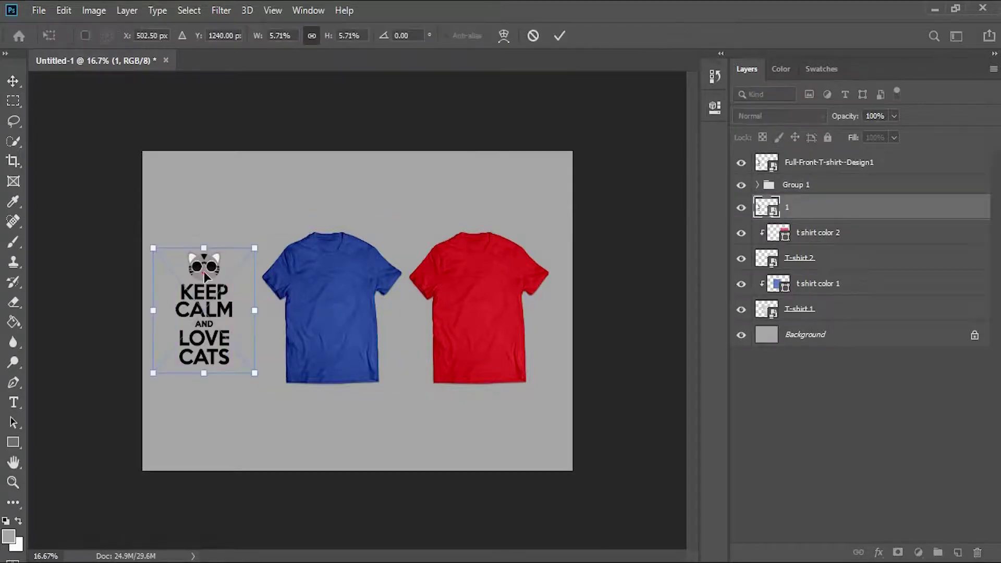
mouse_move(227, 273)
mouse_down()
mouse_move(329, 273)
mouse_move(343, 254)
mouse_up()
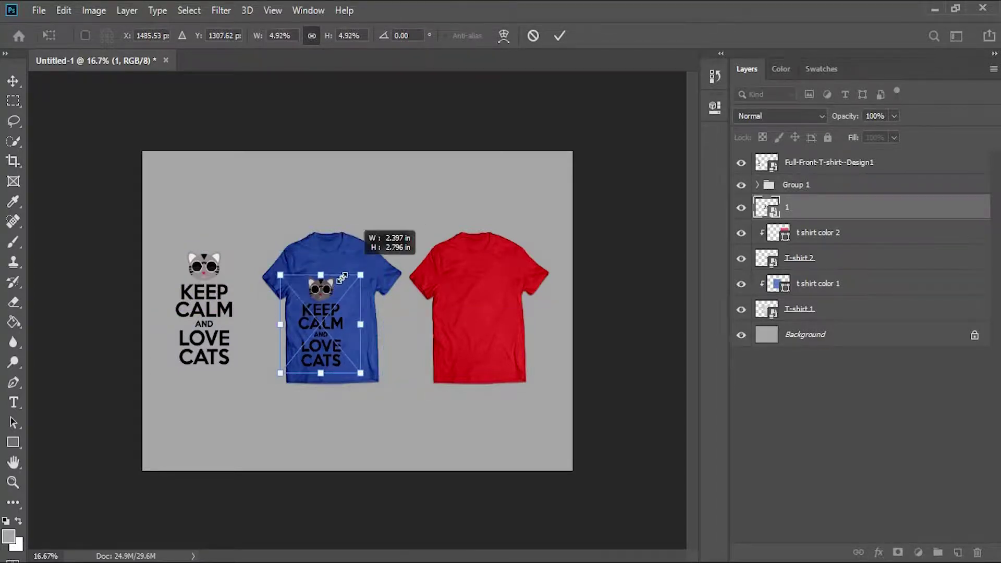
mouse_move(382, 248)
mouse_down()
mouse_move(336, 292)
mouse_move(330, 282)
mouse_up()
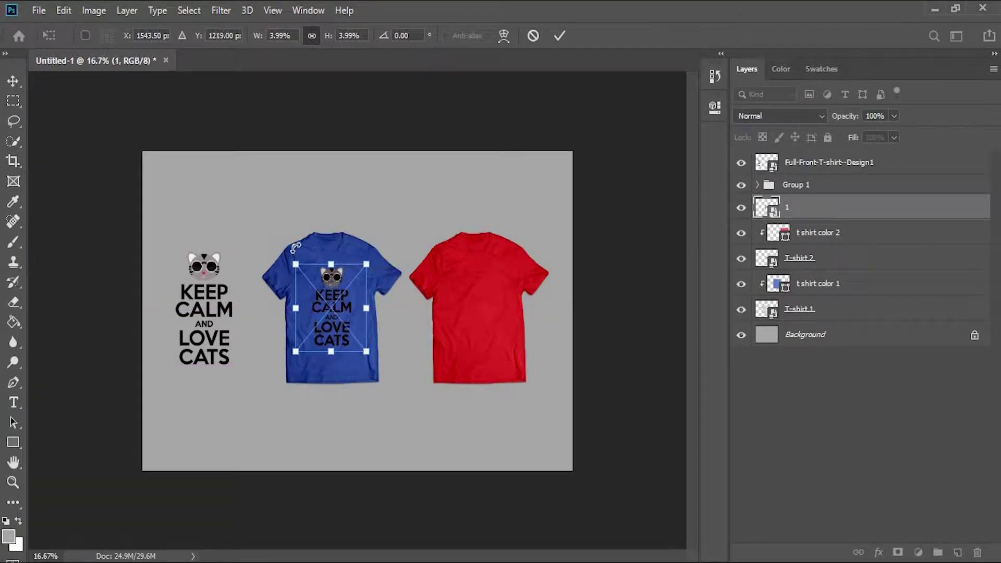
key(Return)
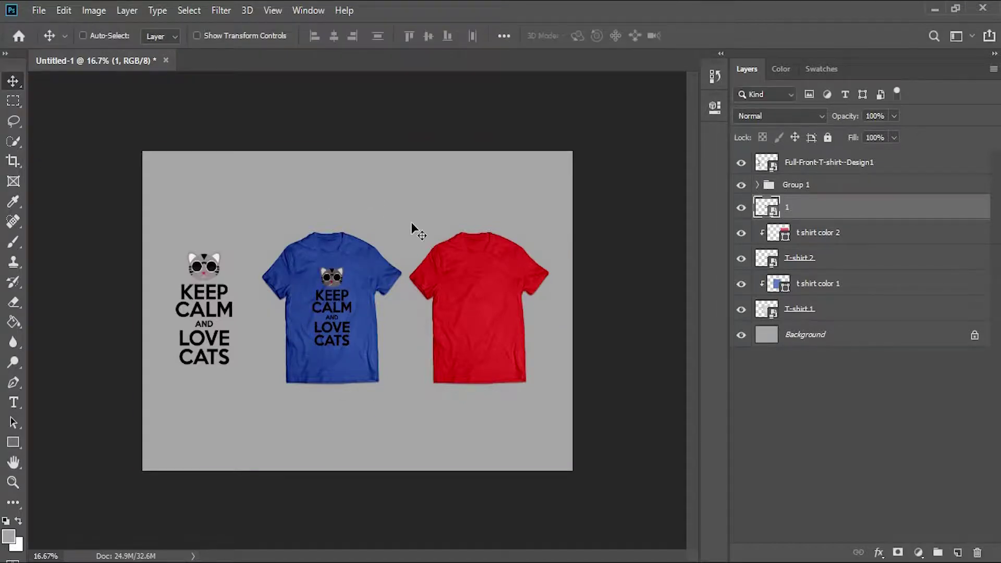
key(ctrl+plus)
key(ctrl+plus)
key(ctrl+plus)
key(ctrl+plus)
Step: Duplicate the shirt design on layer 1 and name the copy 2
key(ctrl+j)
double_click(806, 206)
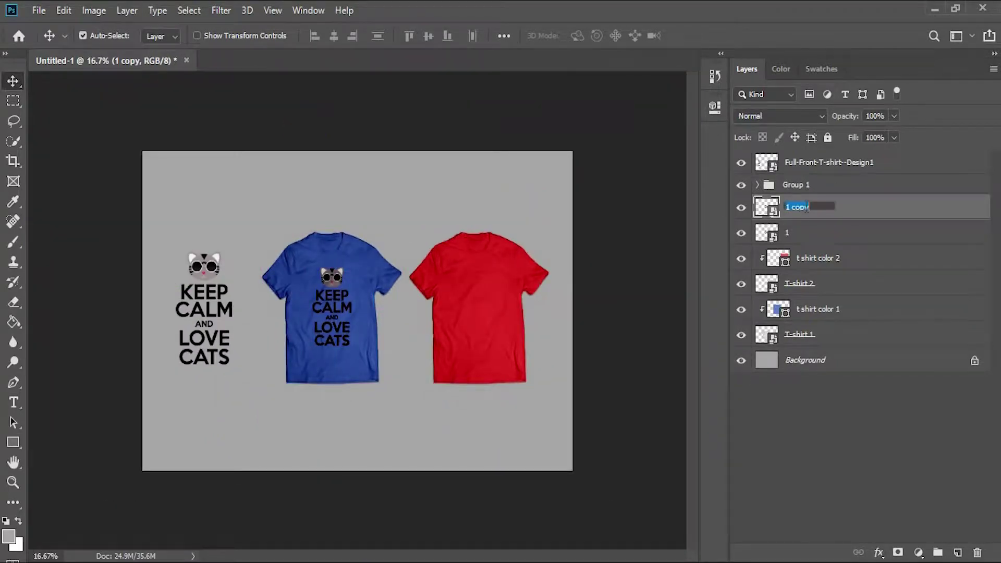
text(2)
key(Return)
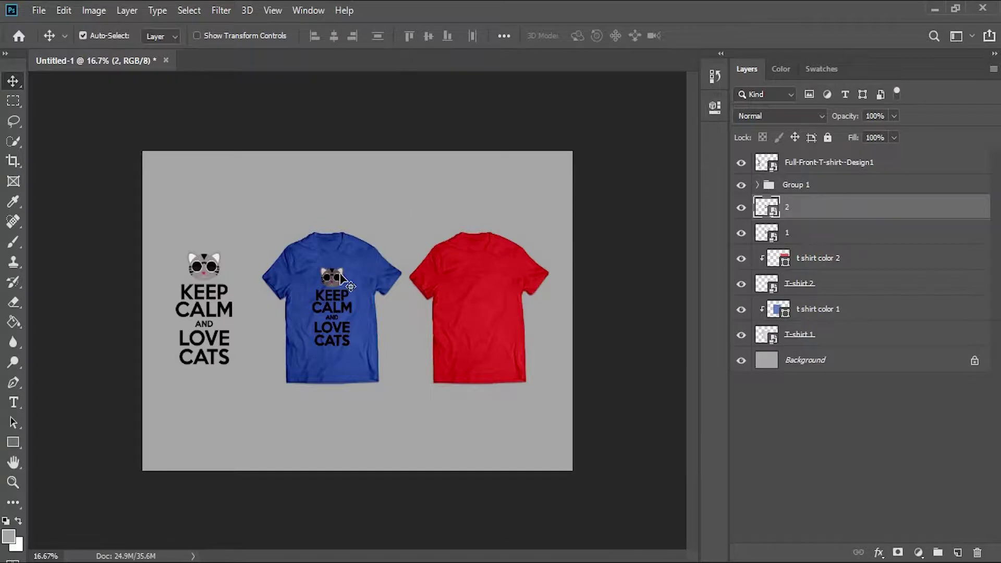
drag(816, 237, 761, 243)
key(ctrl+t)
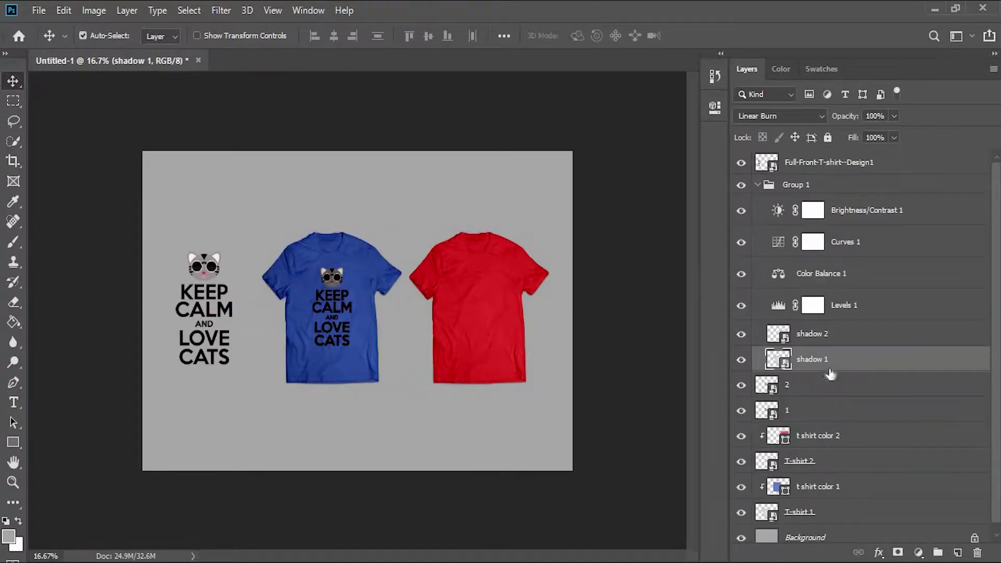
Step: Move layer 2's cat design onto the red shirt's chest
click(813, 390)
key(ctrl+t)
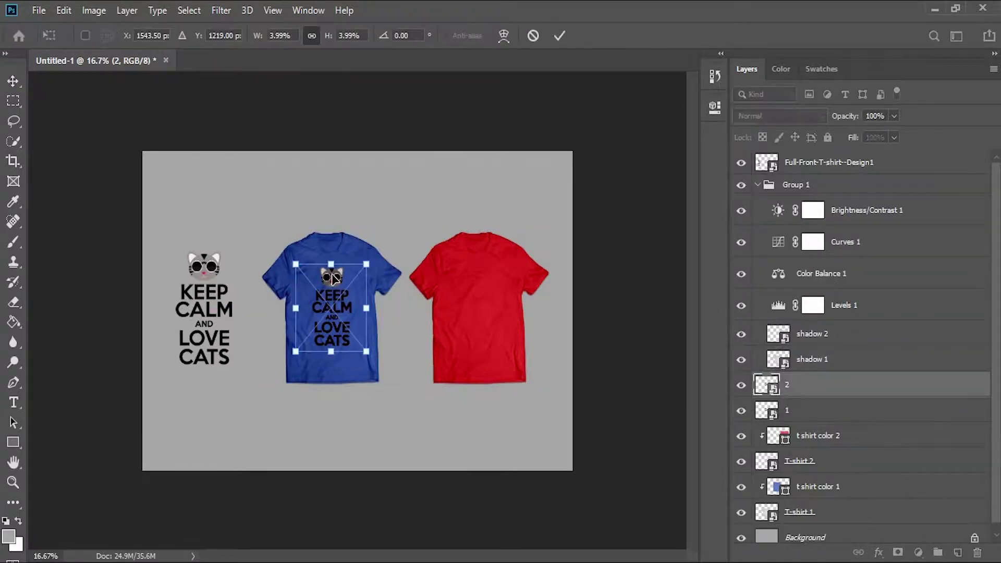
drag(324, 271, 479, 269)
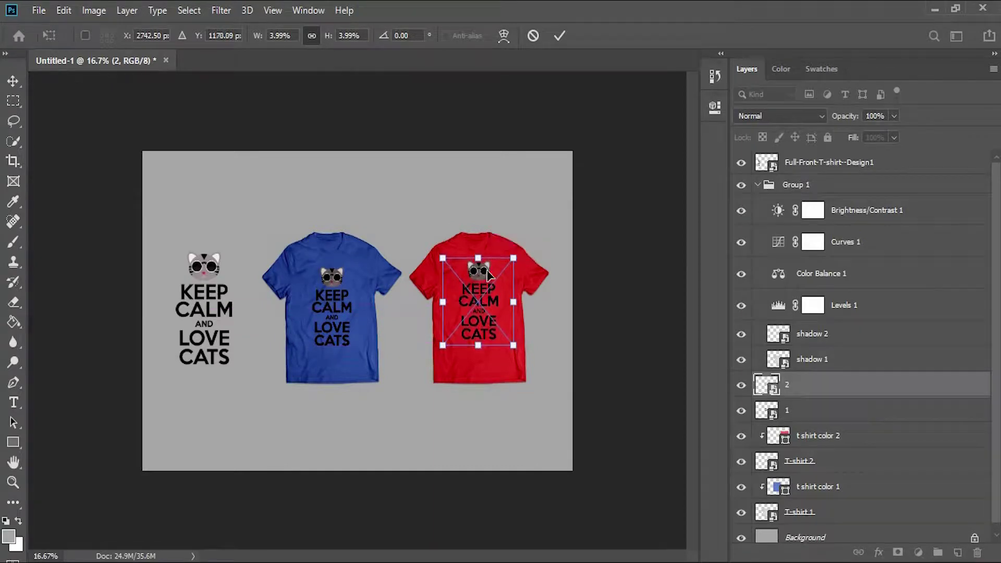
click(13, 79)
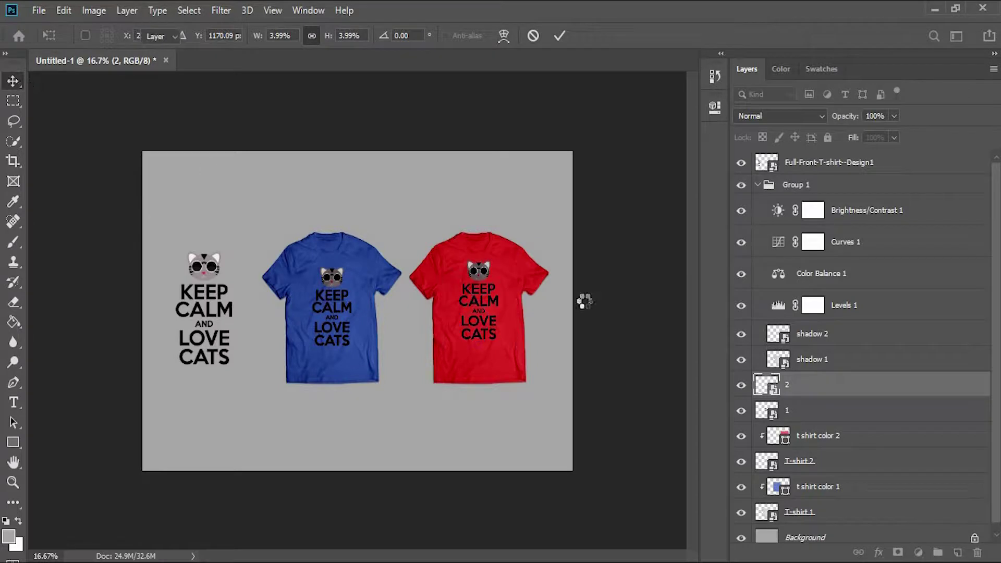
Step: Raise the blue shirt's design on layer 1 slightly
click(823, 412)
key(ctrl+t)
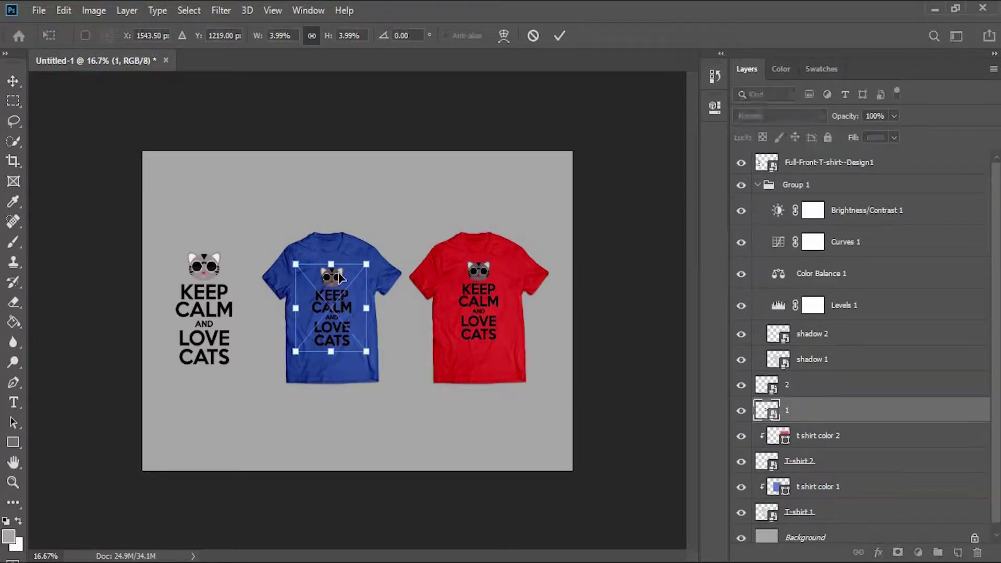
drag(339, 276, 337, 273)
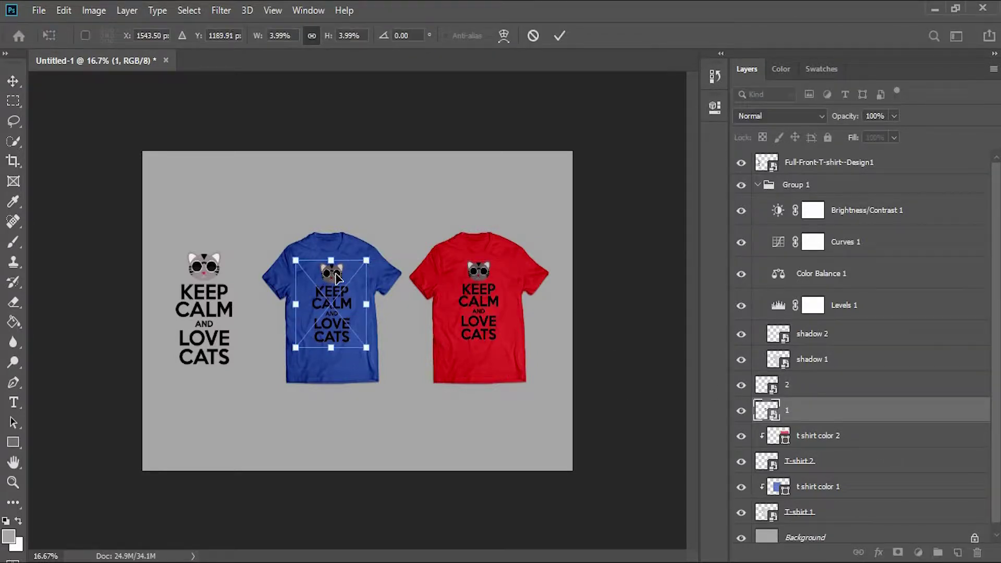
click(12, 81)
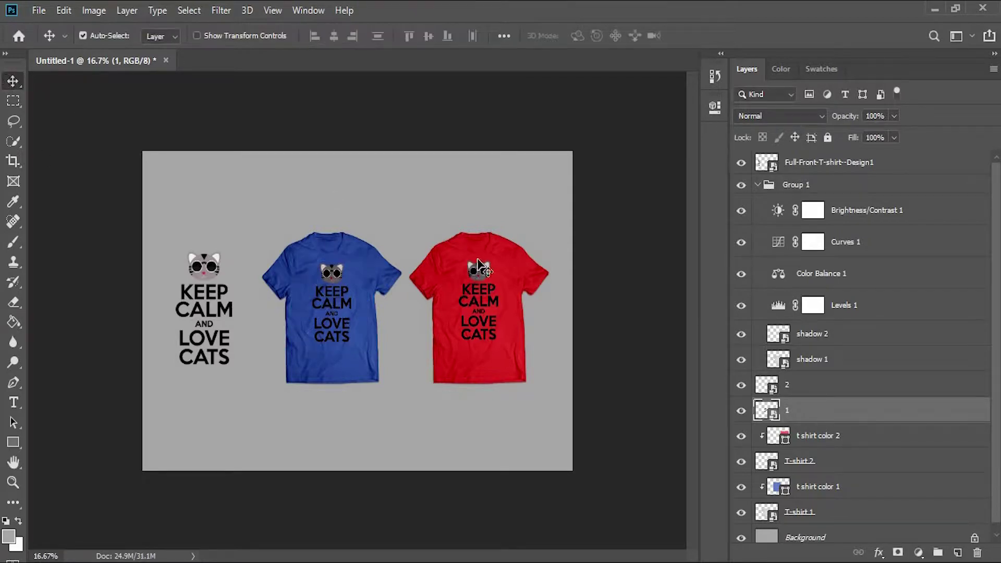
click(758, 185)
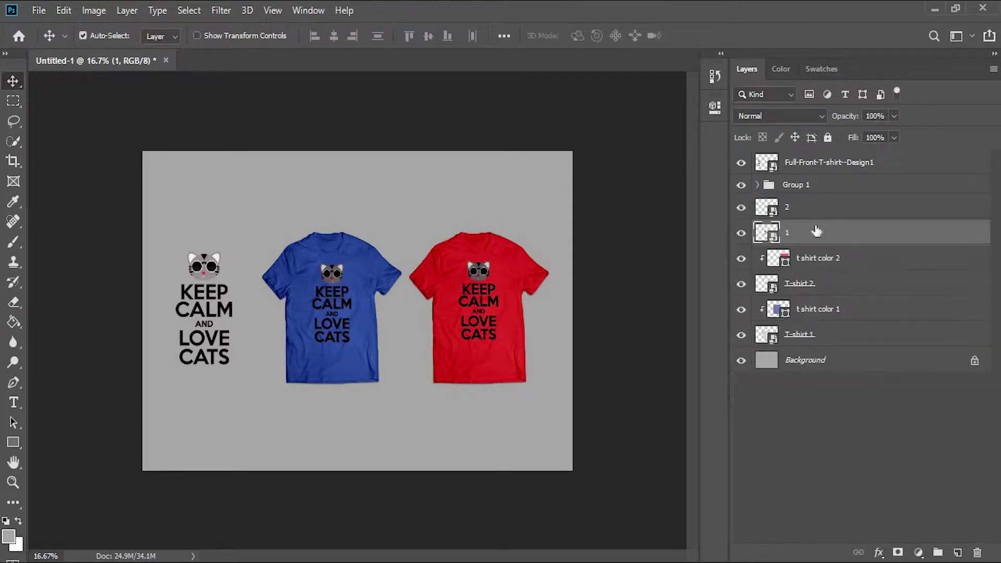
click(828, 186)
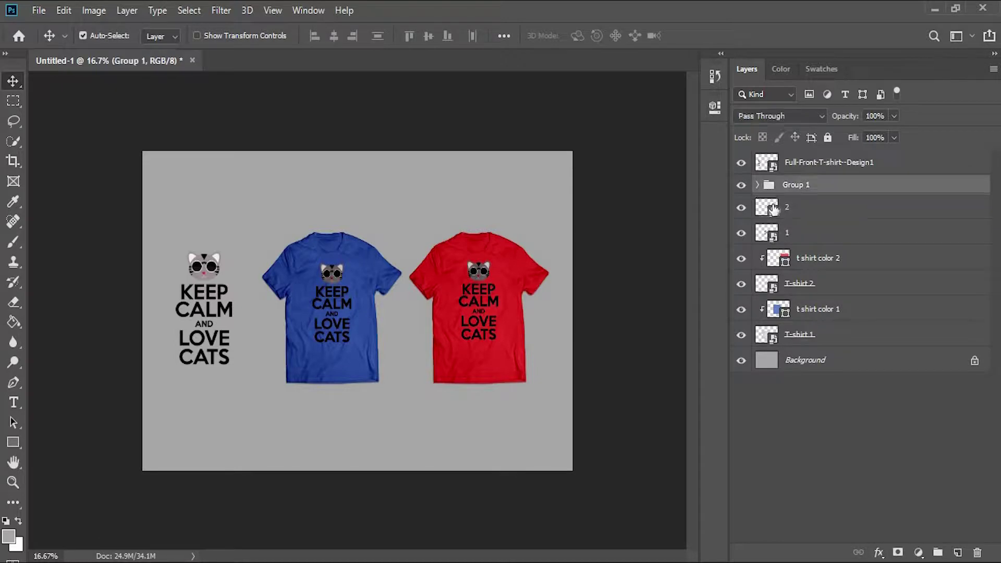
key(ctrl+plus)
key(ctrl+plus)
key(ctrl+plus)
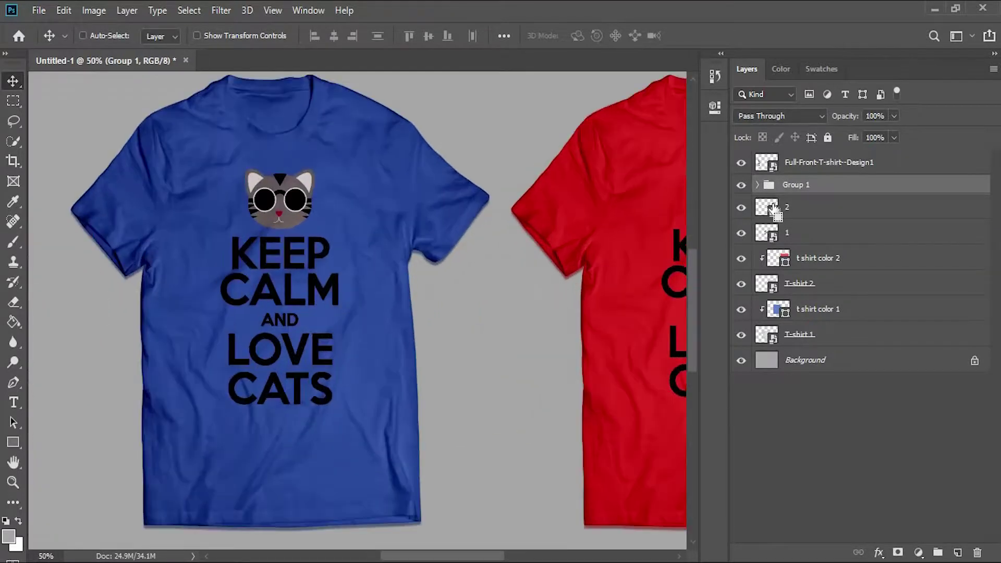
drag(494, 557, 540, 558)
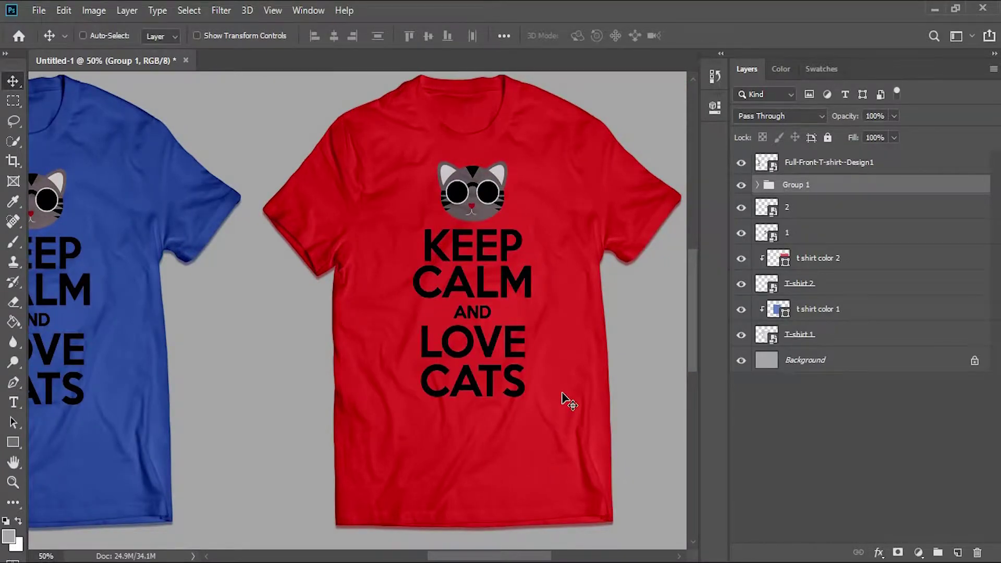
key(ctrl+plus)
key(ctrl+minus)
key(ctrl+minus)
key(ctrl+minus)
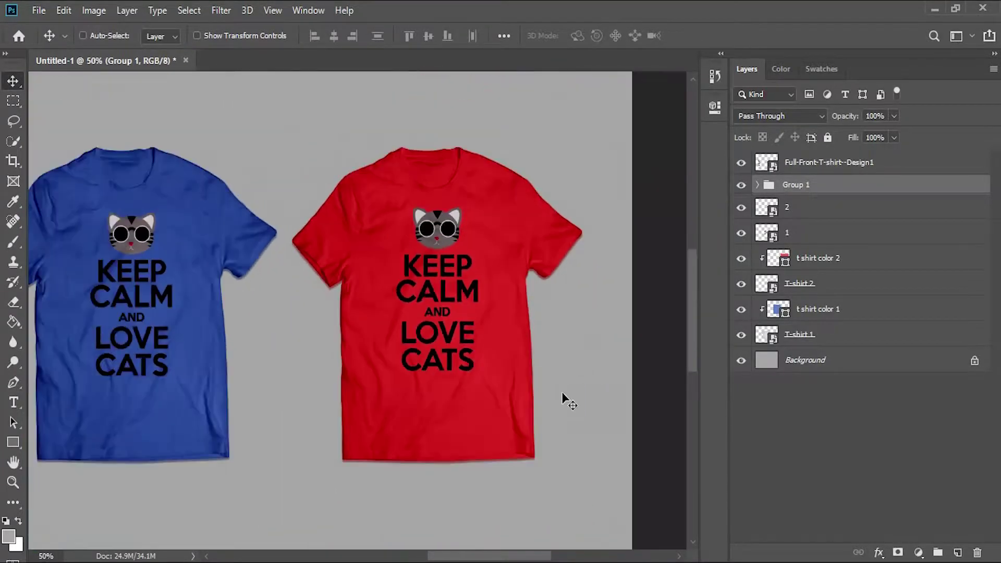
key(ctrl+minus)
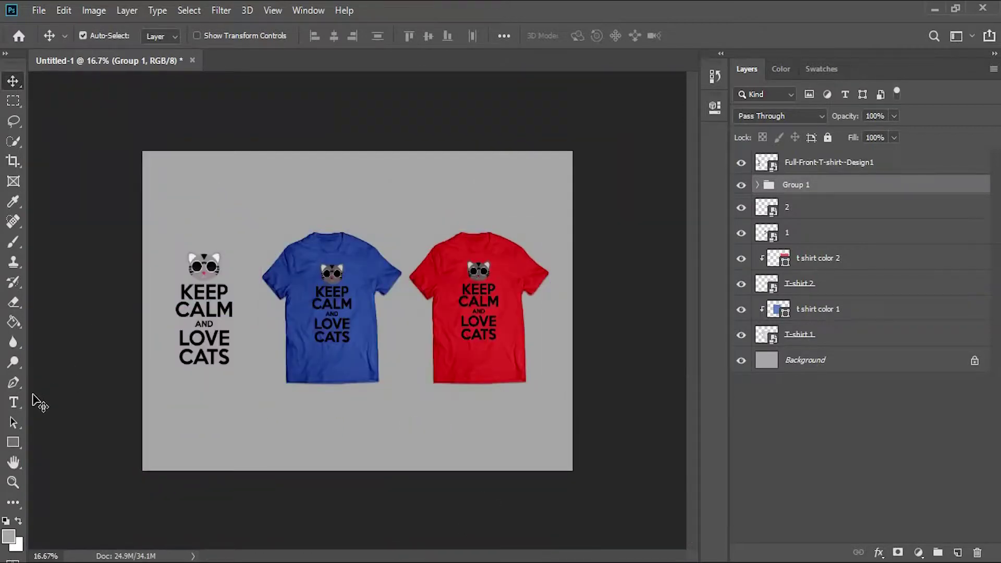
click(15, 402)
Step: Type the near-black title 'FULL FRONT T-SHIRT DESIGN MOCKUP' near the canvas top
click(290, 184)
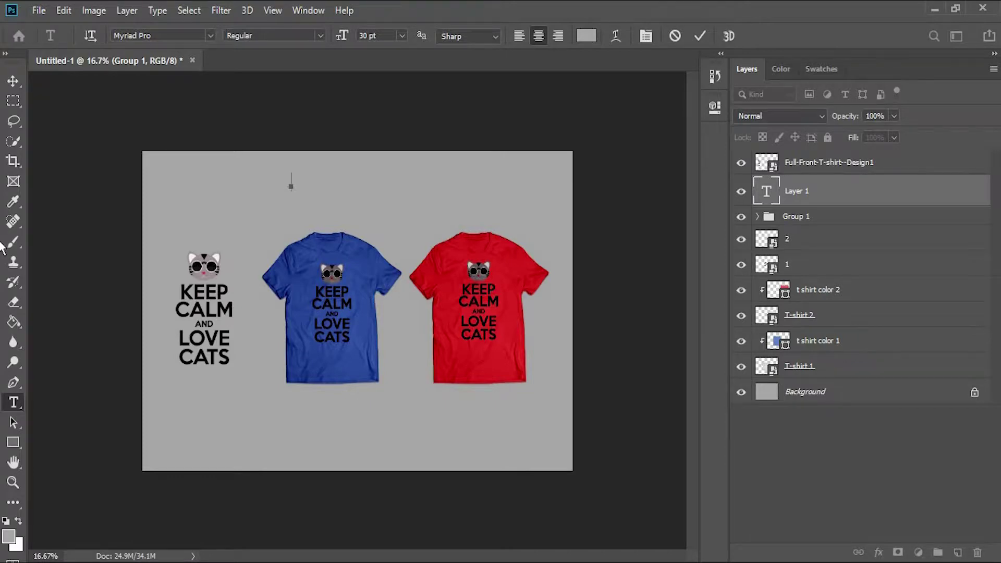
click(8, 536)
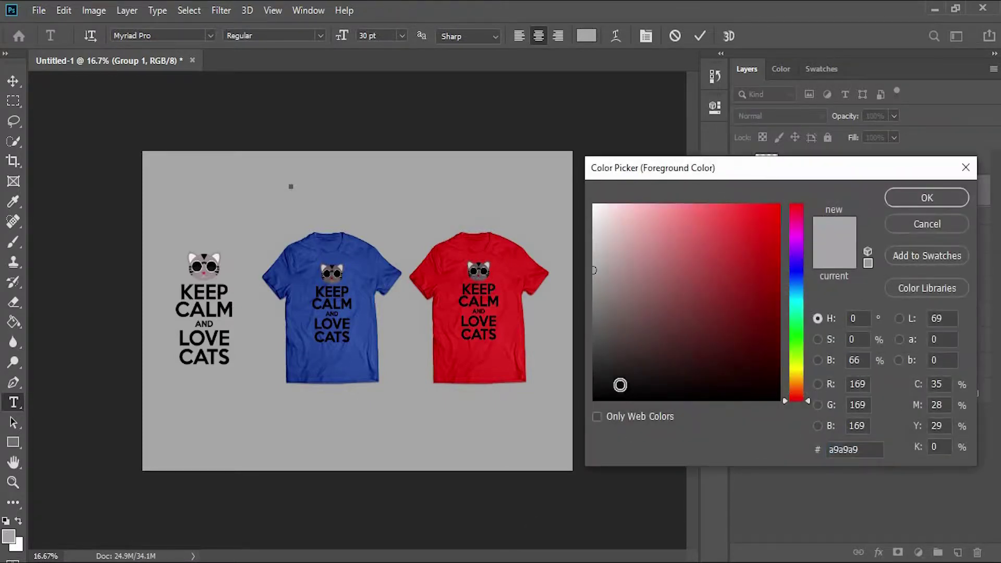
click(599, 403)
click(928, 199)
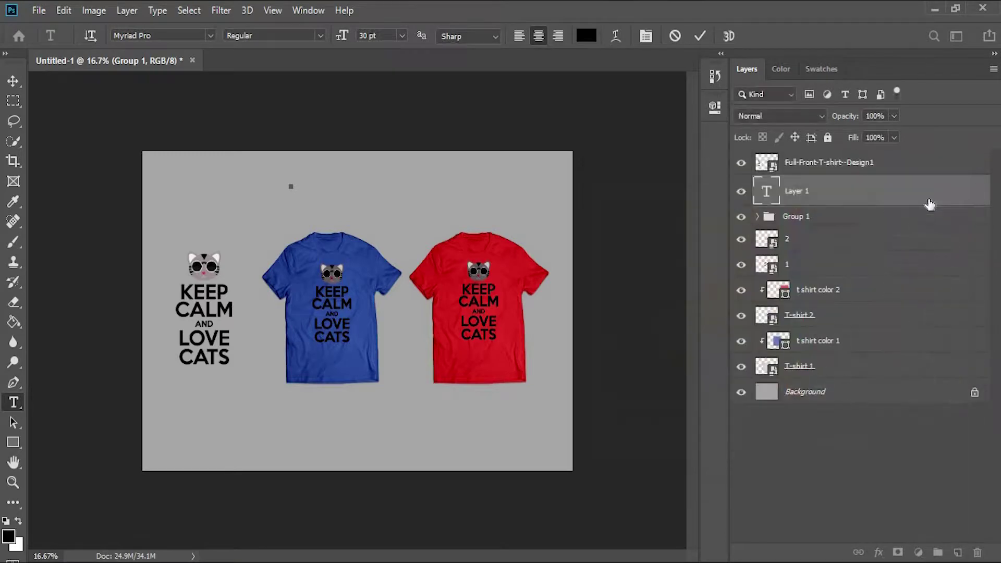
click(286, 185)
text(FULL)
text( FRONT T)
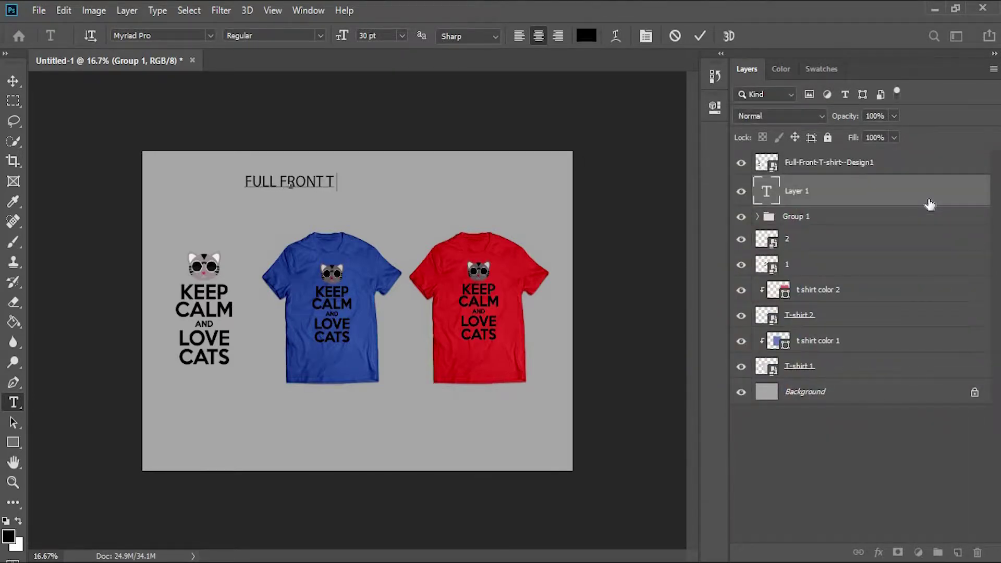
text(-SHIRT)
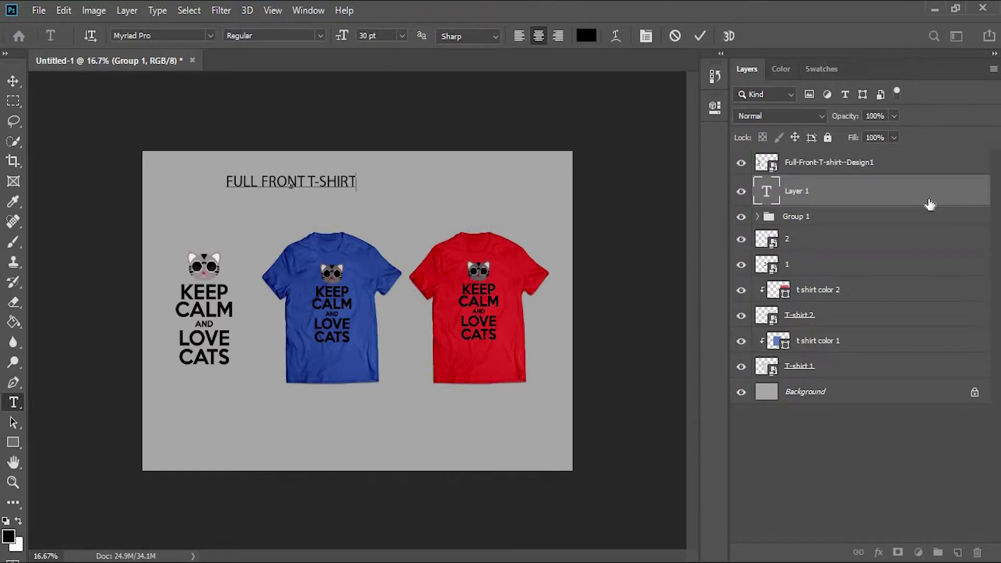
text( DESIGN )
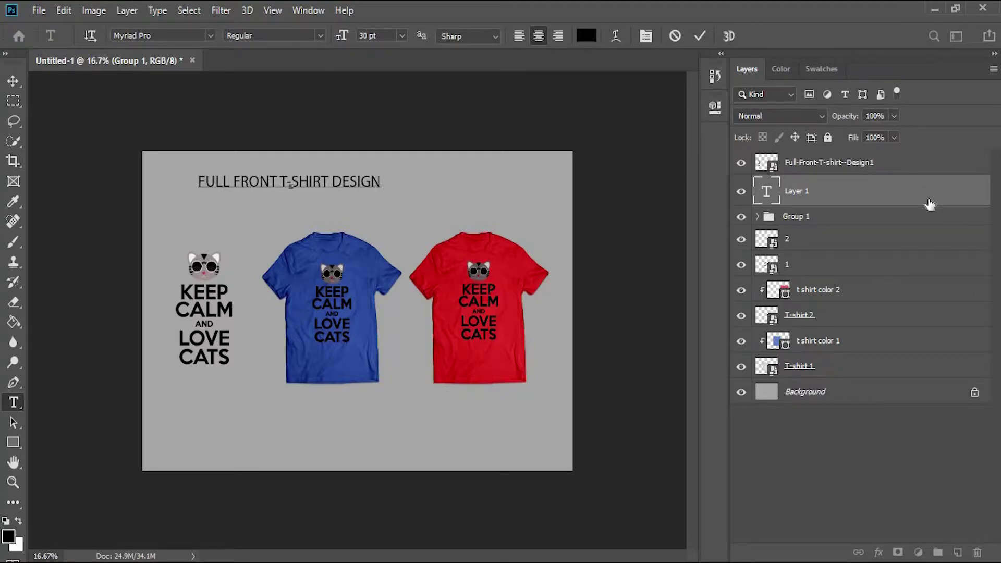
text(MOCKUP)
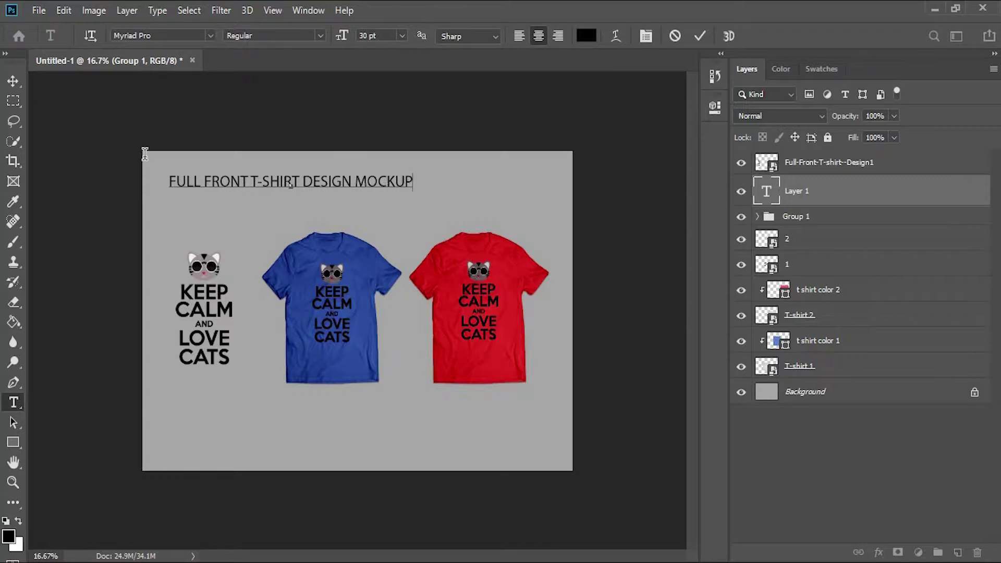
key(ctrl+a)
click(13, 83)
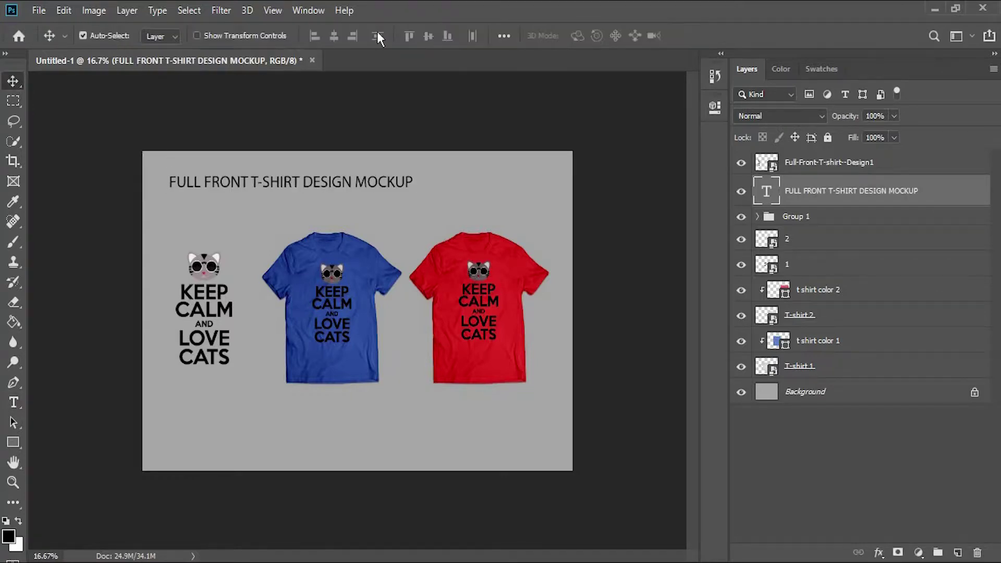
Step: Centre the title horizontally on the canvas and nudge it slightly up
key(ctrl+a)
click(333, 36)
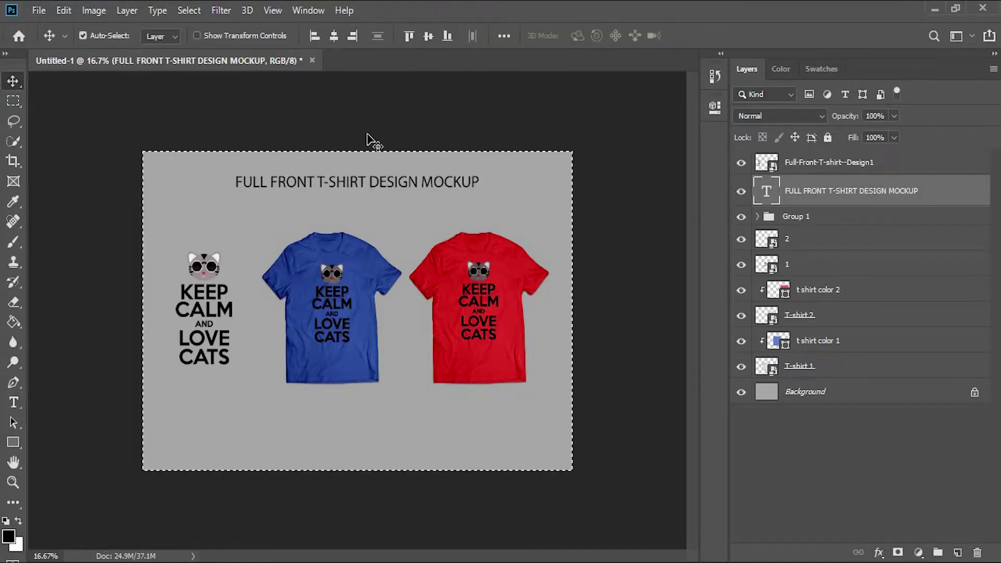
key(ctrl+d)
click(82, 35)
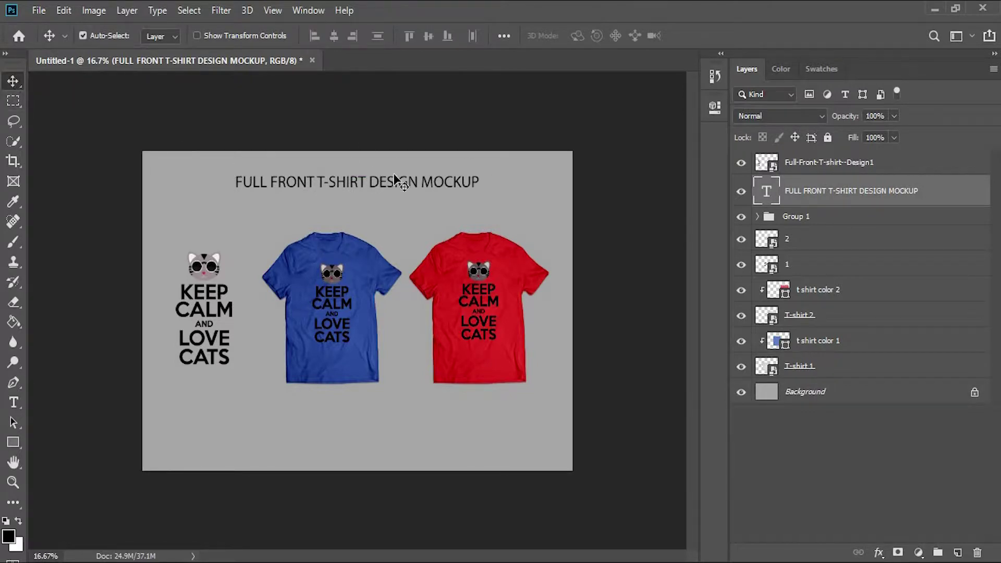
drag(398, 176, 400, 172)
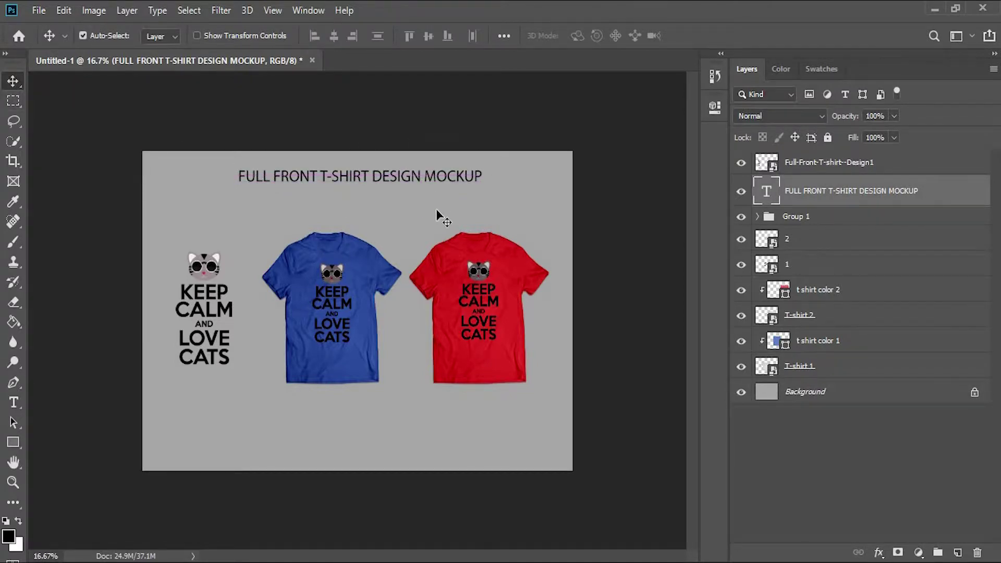
Step: Change the t shirt color 2 fill from red to lime green
double_click(785, 294)
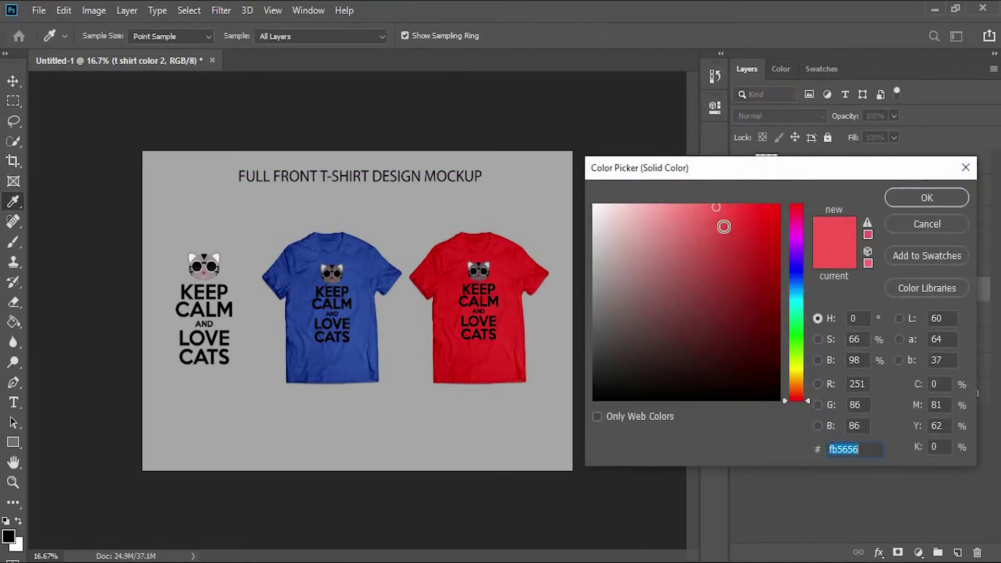
click(796, 364)
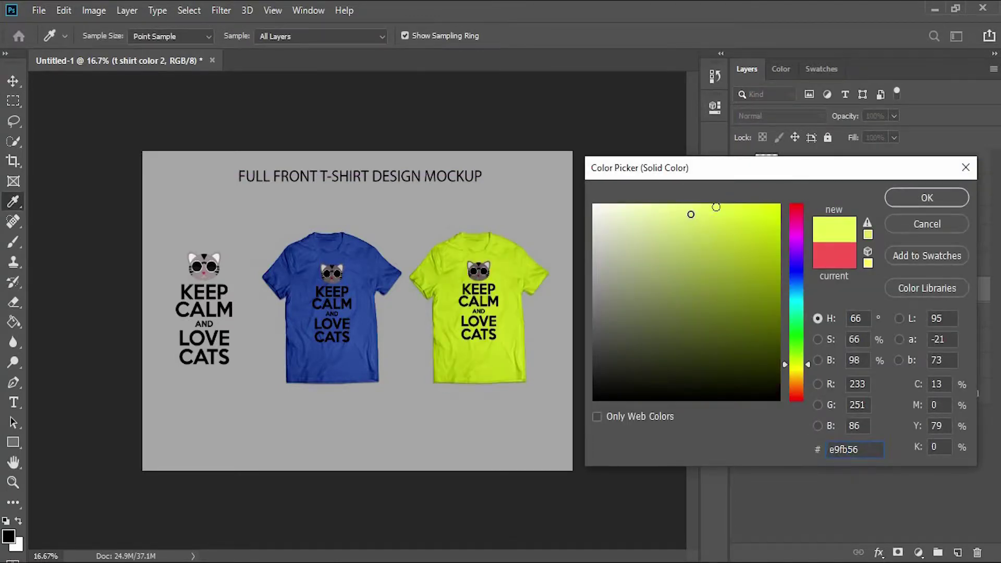
click(694, 211)
click(697, 209)
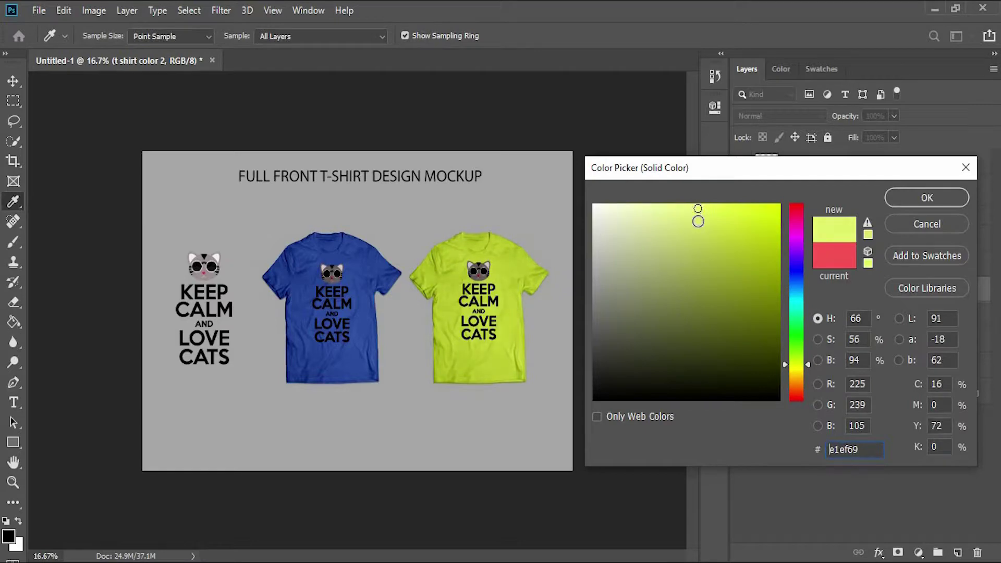
click(945, 195)
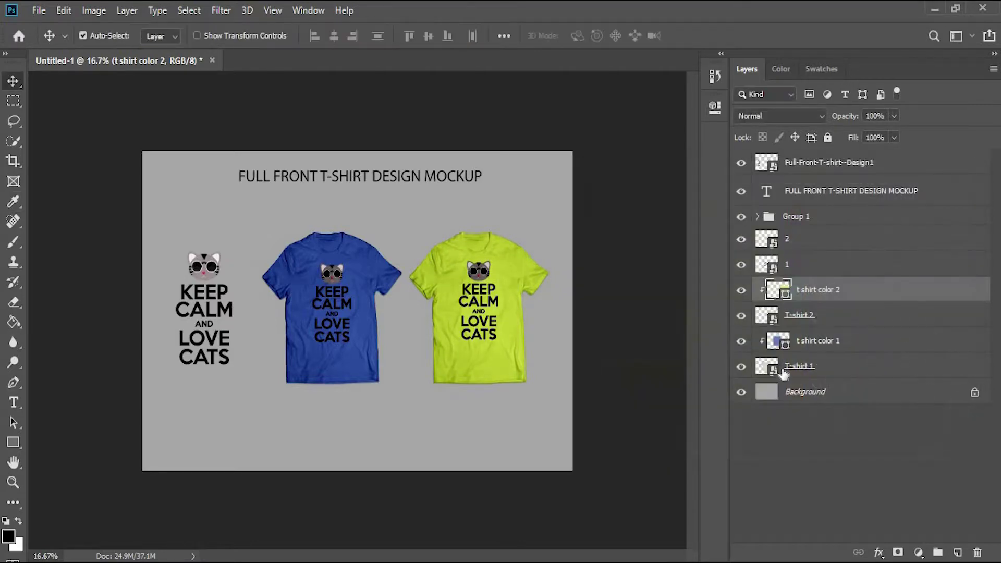
Step: Change the t shirt color 1 fill from blue to orange, about f8884b
double_click(779, 343)
click(777, 339)
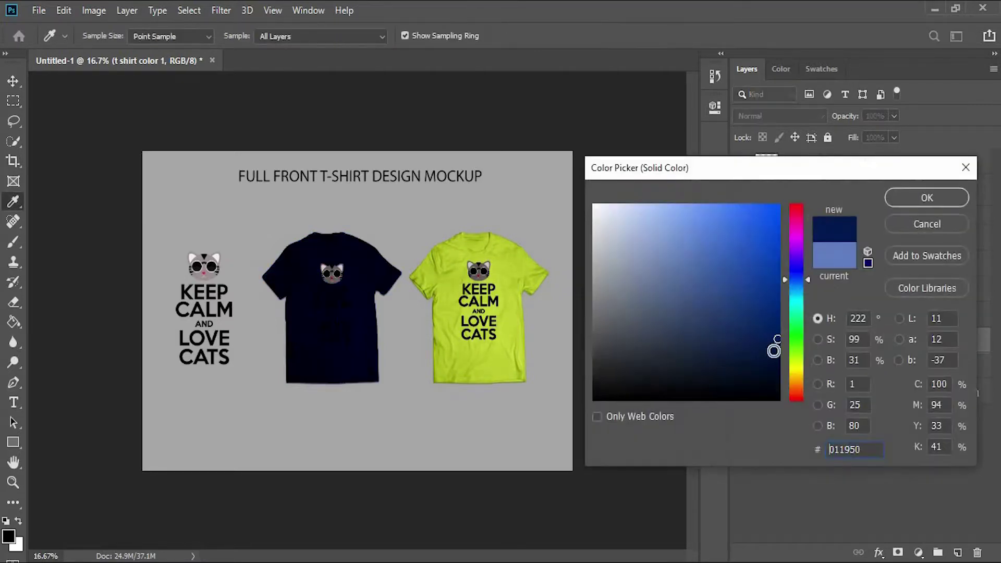
click(795, 358)
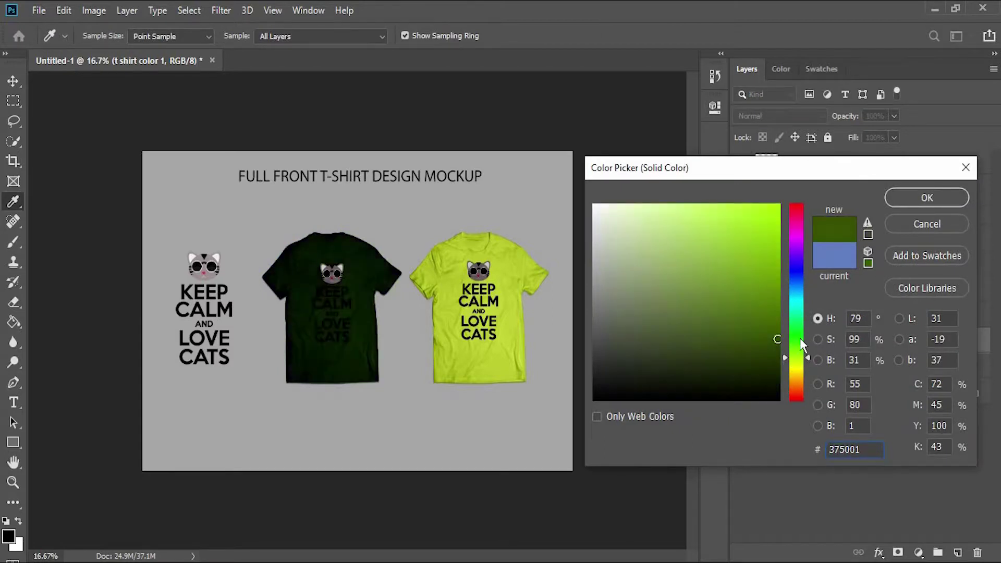
drag(800, 337, 797, 343)
drag(804, 267, 796, 231)
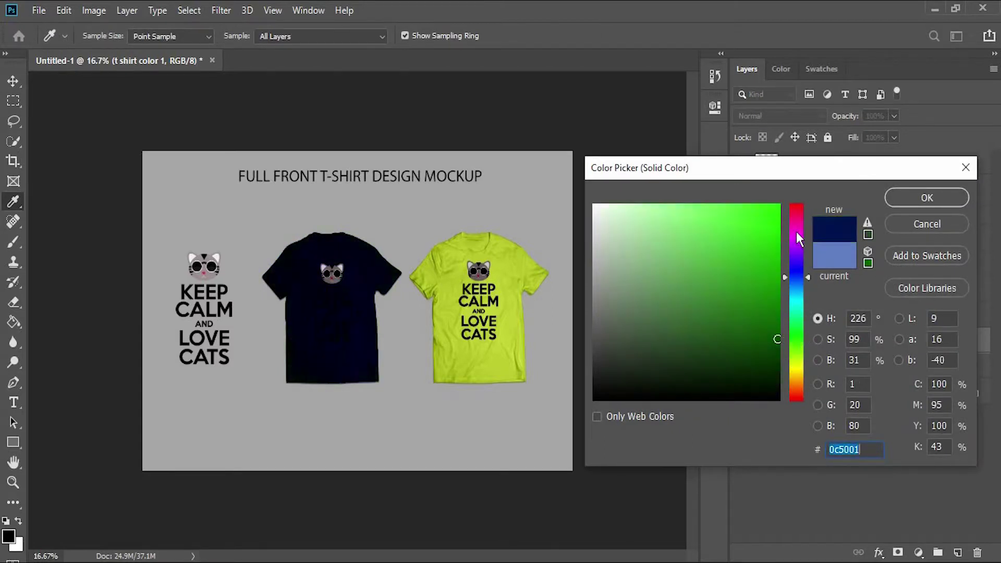
drag(723, 218, 726, 246)
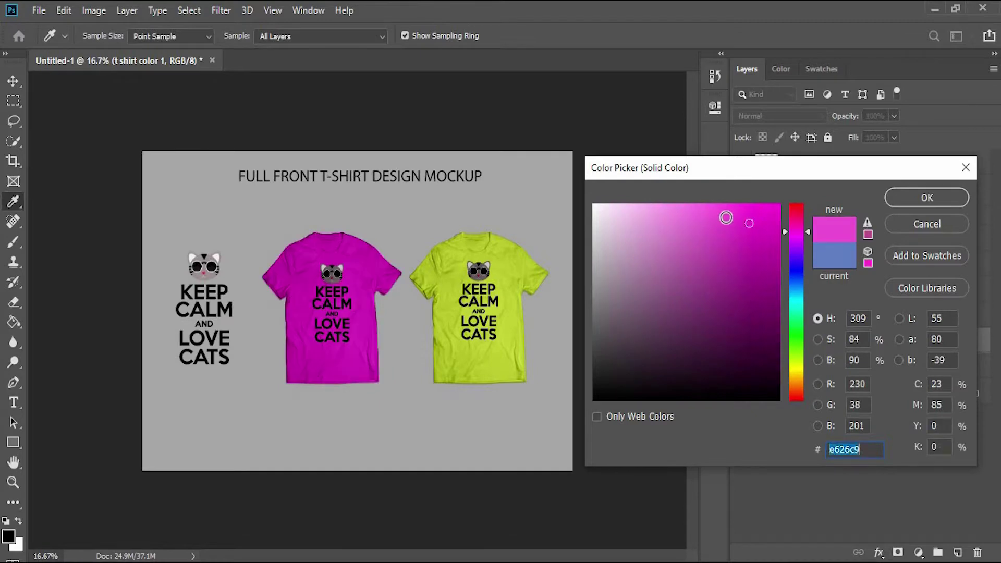
click(799, 389)
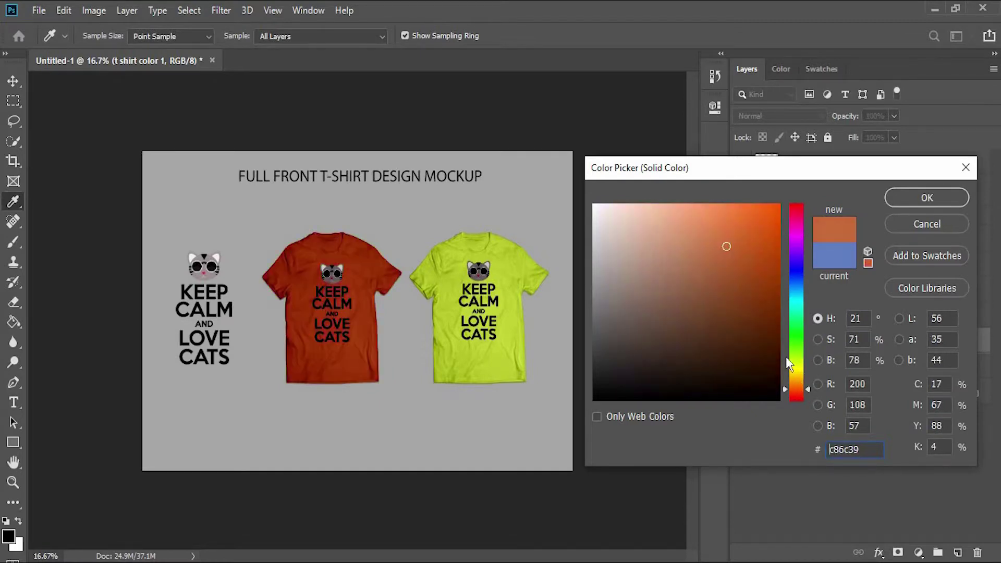
click(751, 229)
mouse_move(725, 236)
mouse_down()
mouse_move(730, 251)
mouse_move(703, 213)
mouse_up()
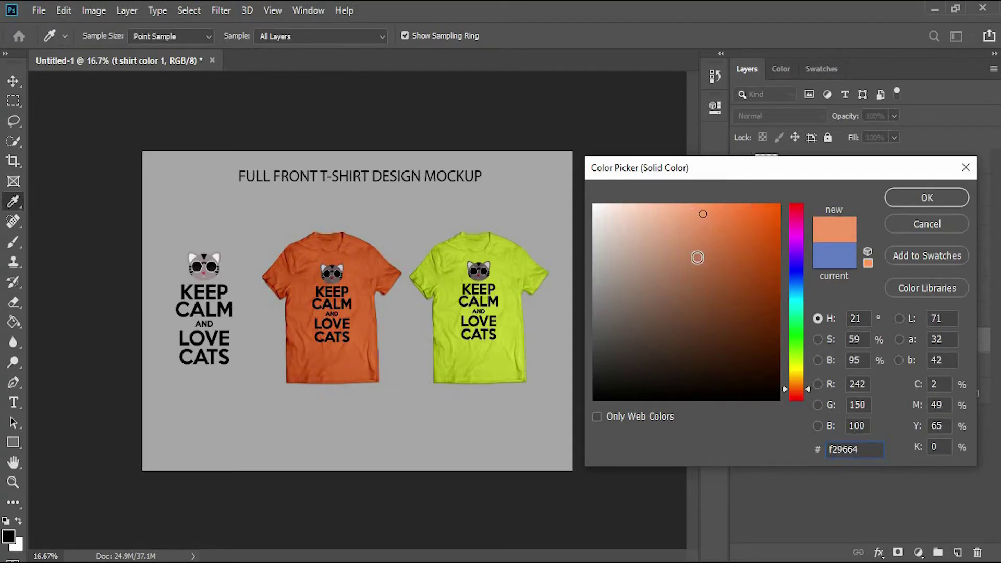
mouse_move(724, 213)
mouse_down()
mouse_move(725, 224)
mouse_move(710, 210)
mouse_up()
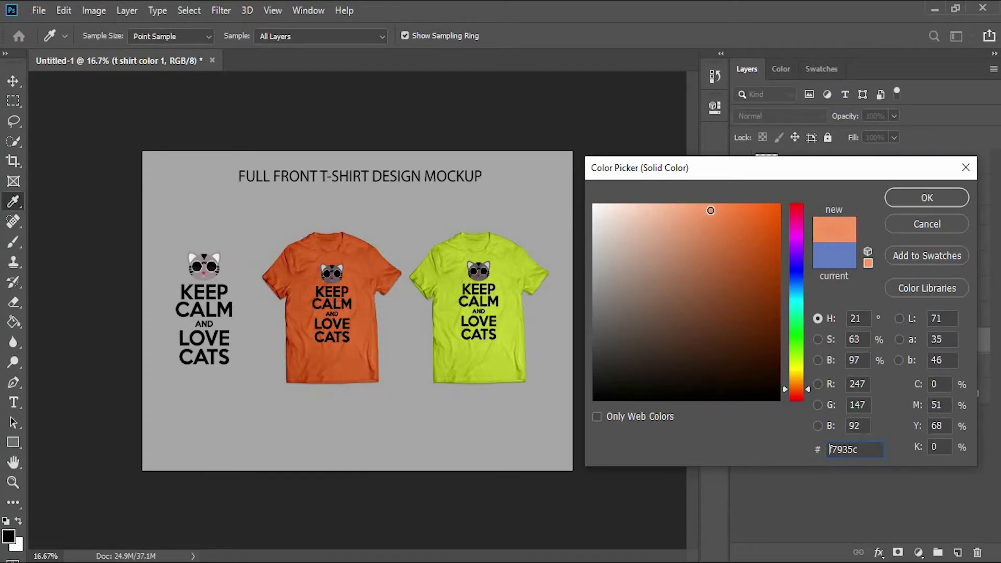
click(723, 209)
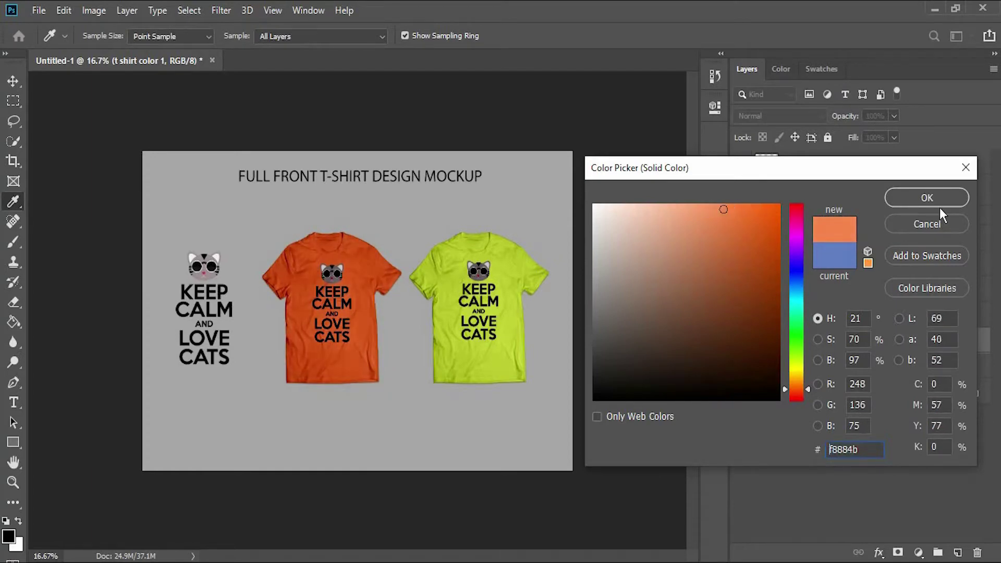
click(922, 201)
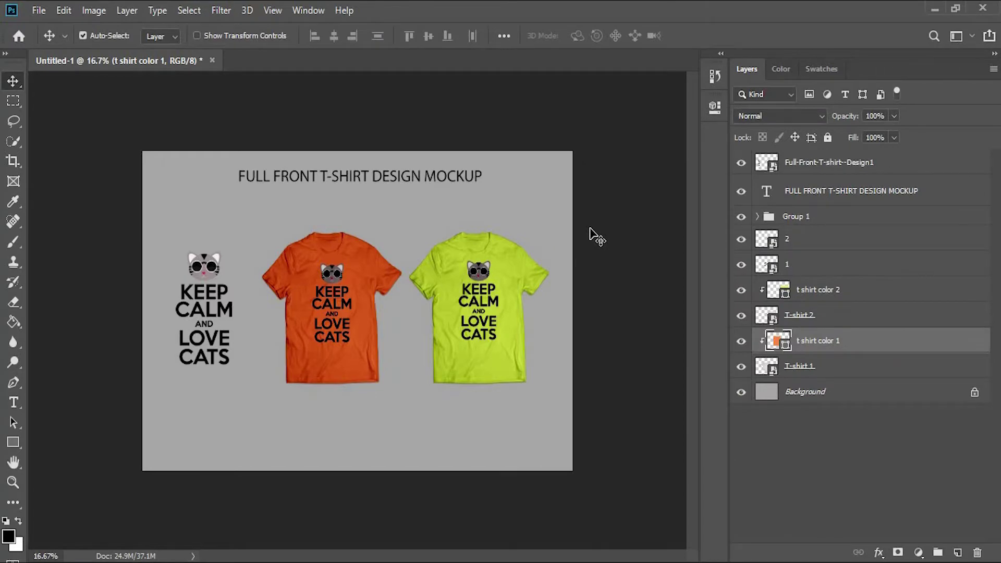
key(ctrl+plus)
key(ctrl+plus)
key(ctrl+plus)
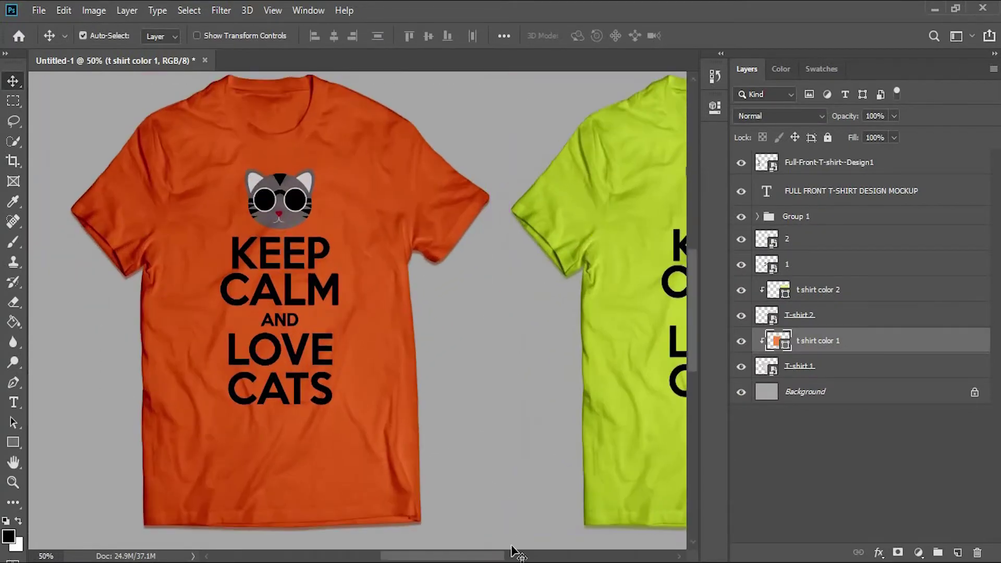
drag(496, 559, 538, 559)
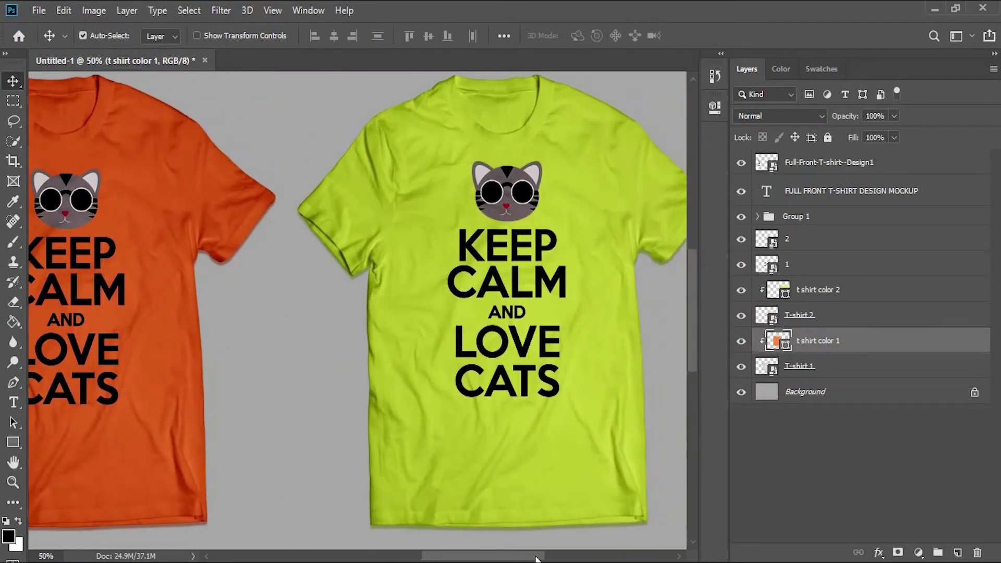
key(ctrl+minus)
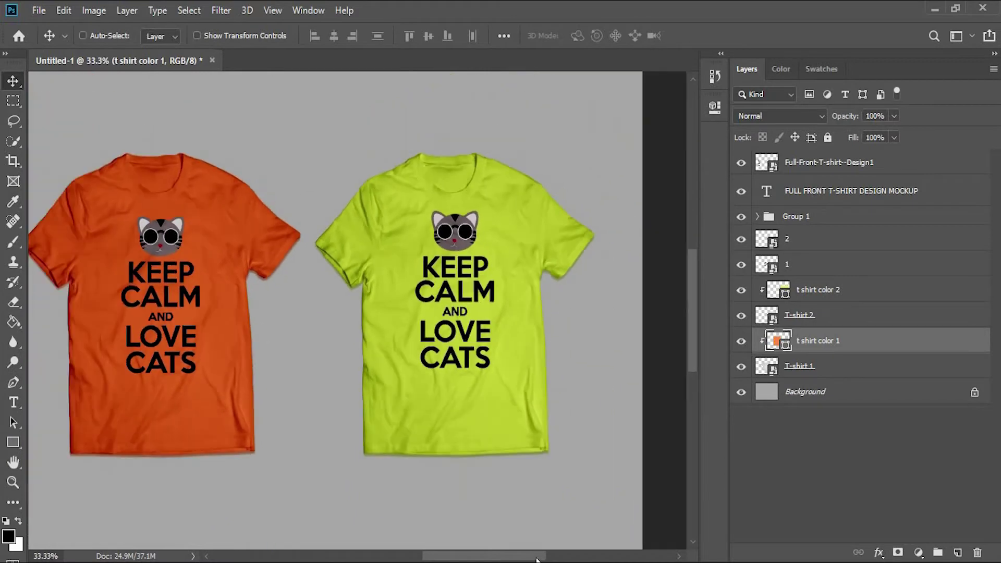
key(ctrl+minus)
key(ctrl+minus)
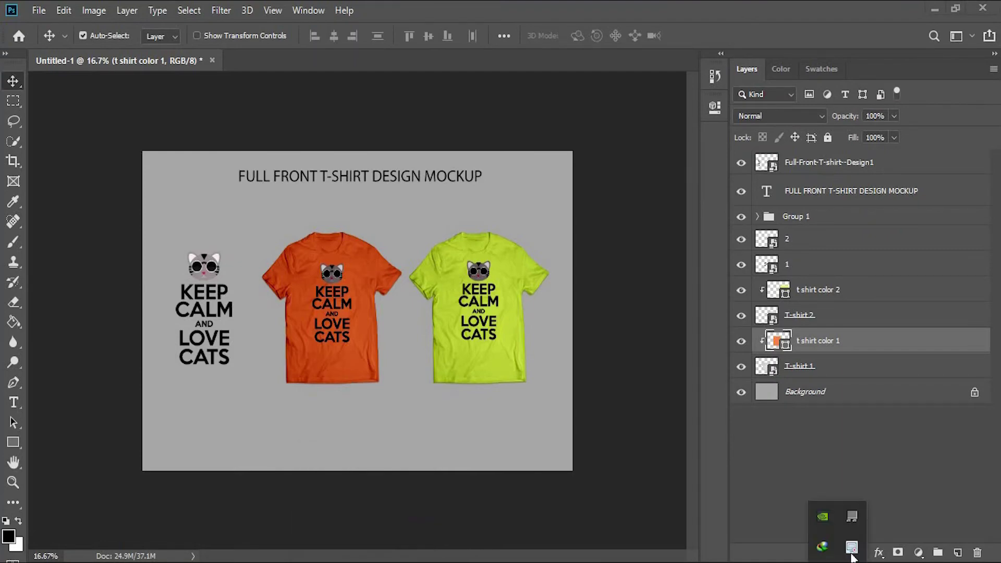
right_click(852, 548)
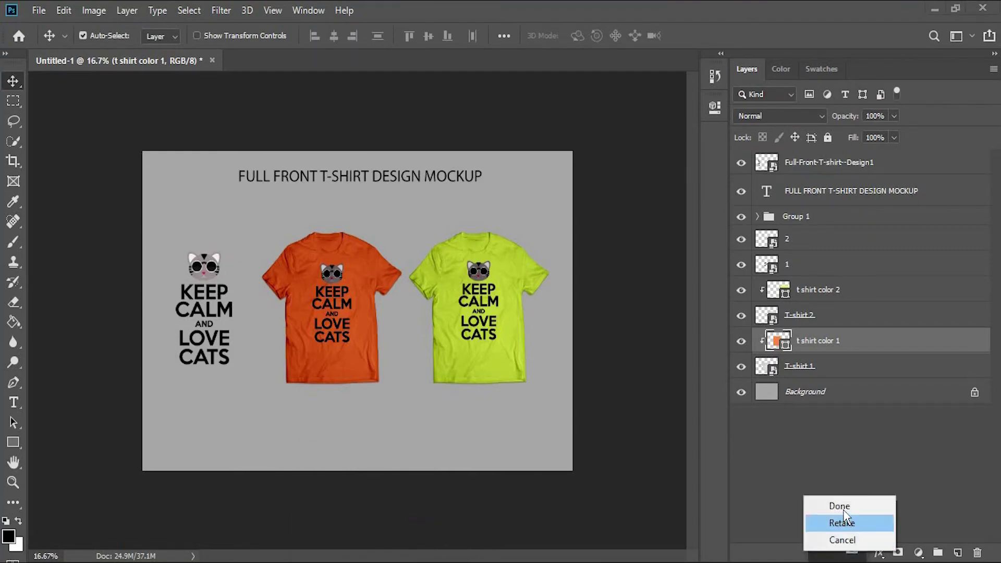
click(846, 523)
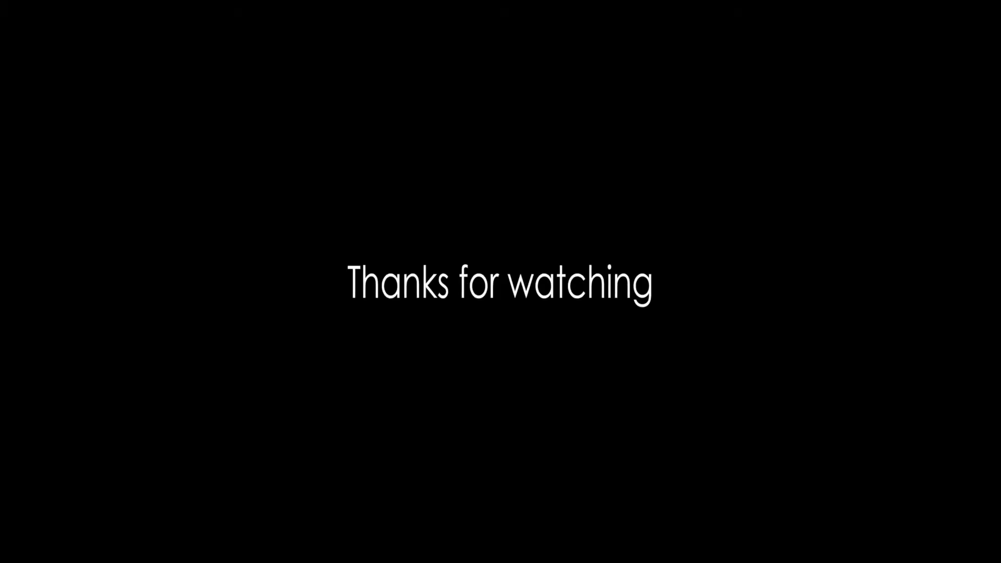